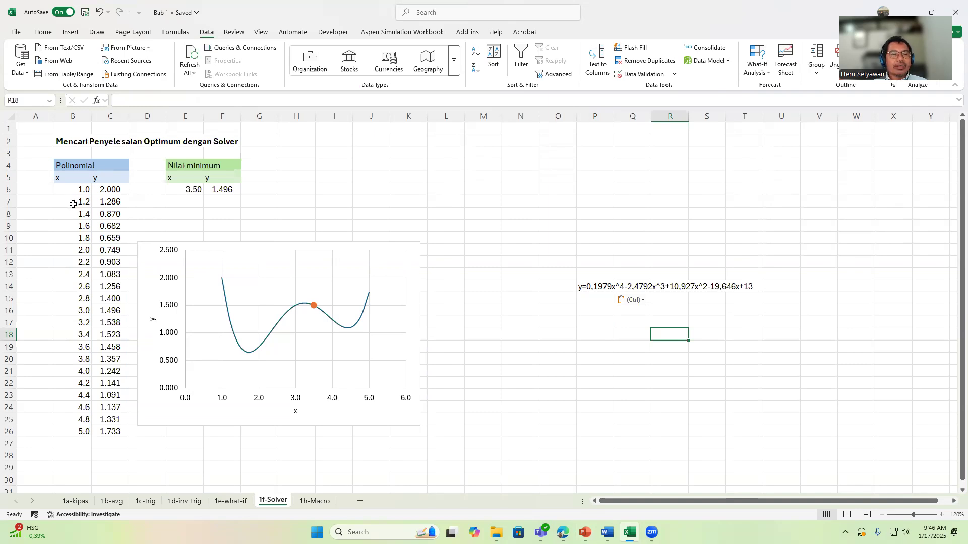
# Step: Examine the polynomial formulas in C6 and F6, the x value in E6 and the matching point on the chart
pyautogui.click(107, 189)
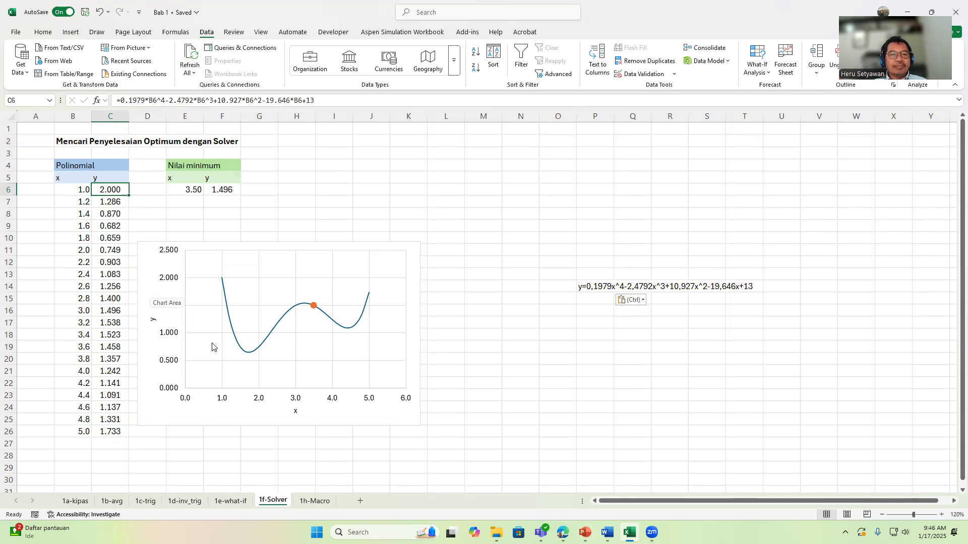
pyautogui.click(290, 417)
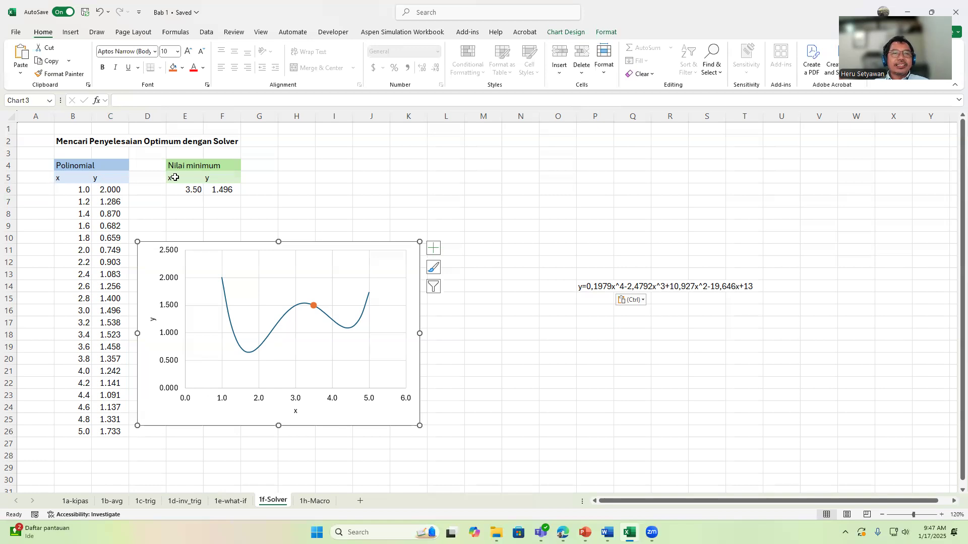
pyautogui.click(196, 193)
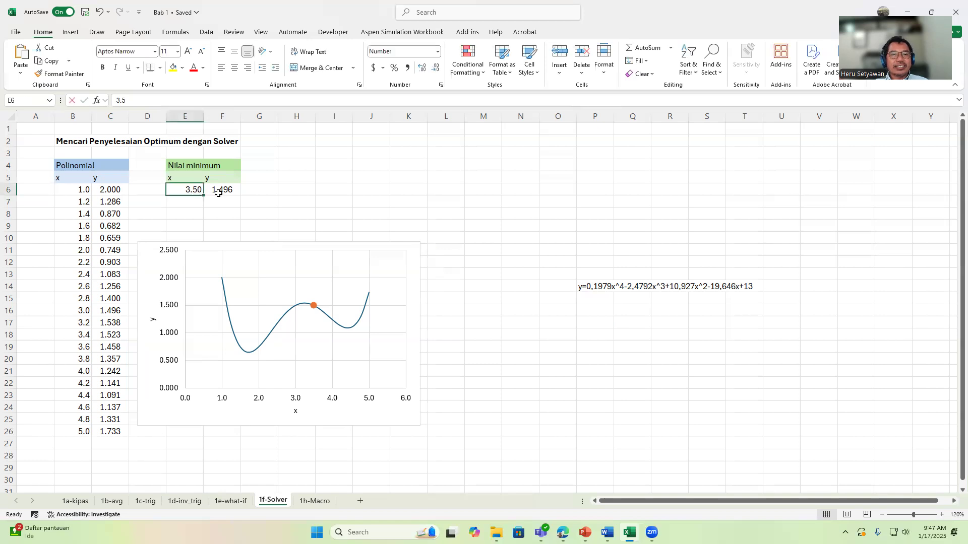
pyautogui.press('F2')
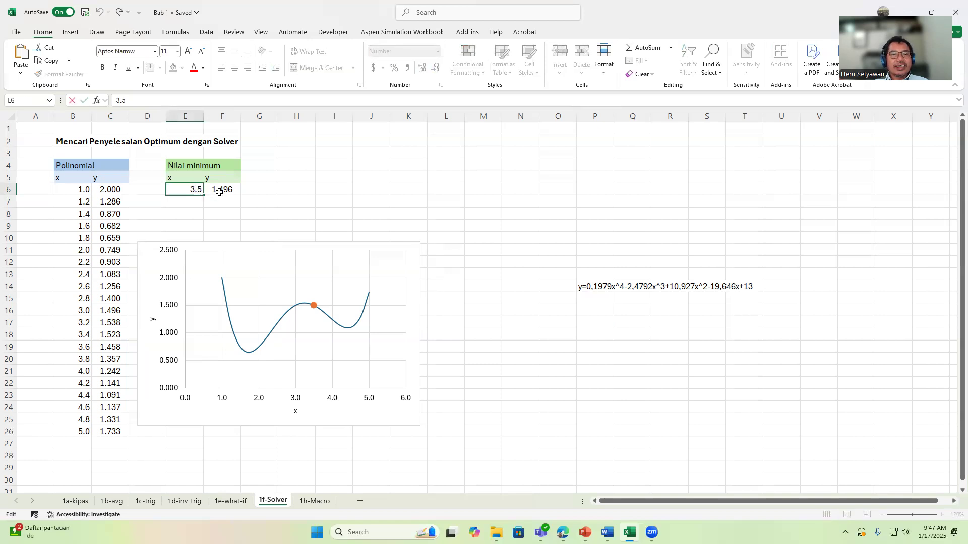
pyautogui.press('Tab')
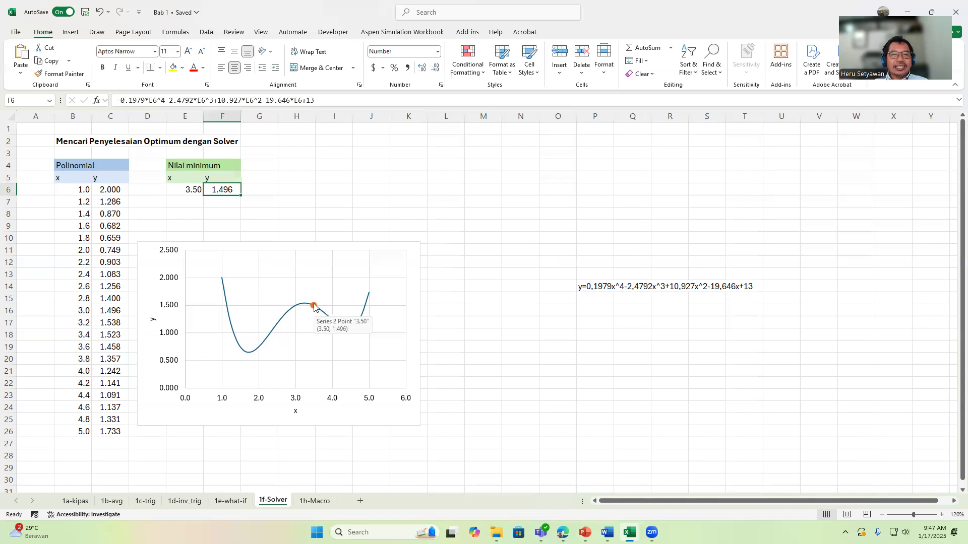
pyautogui.moveTo(315, 308)
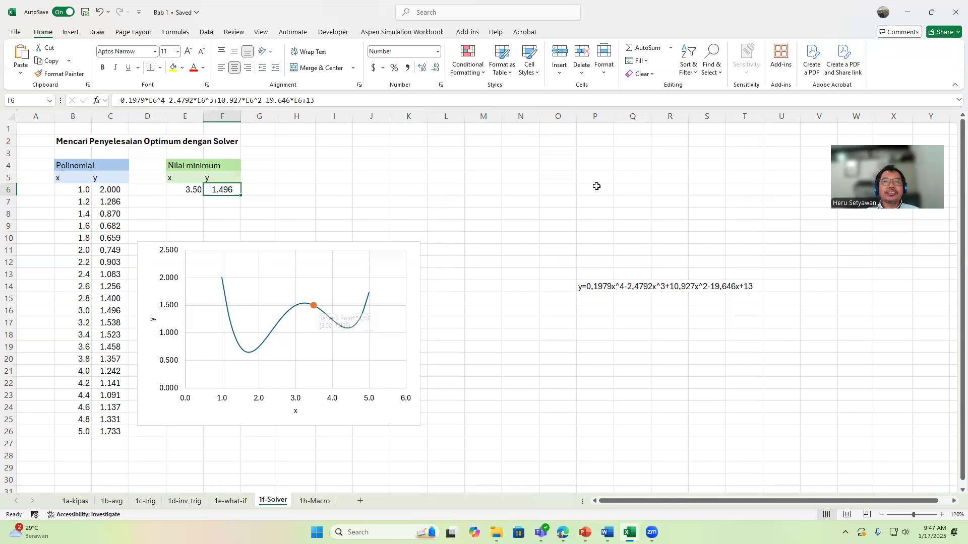
# Step: Open Solver and set it to minimize the objective cell F6
pyautogui.click(205, 33)
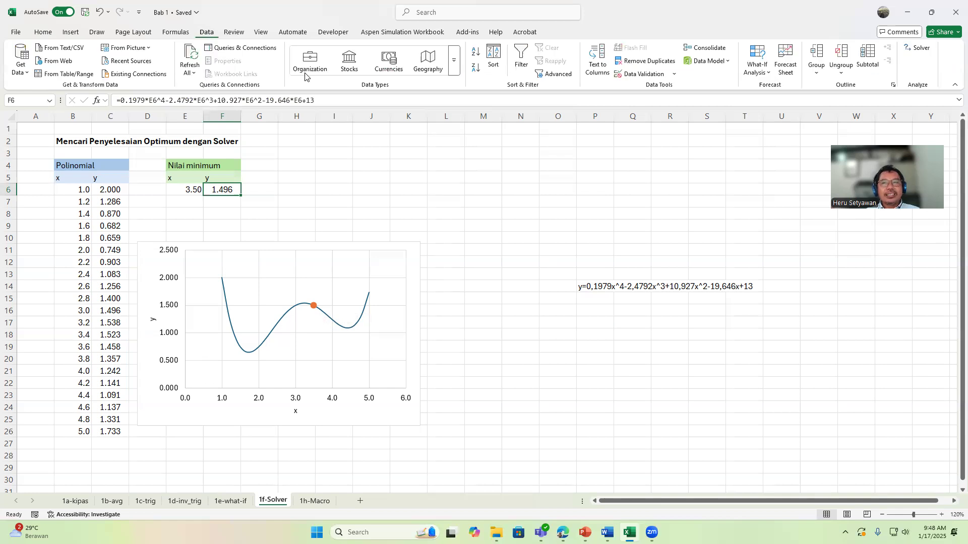
pyautogui.click(917, 51)
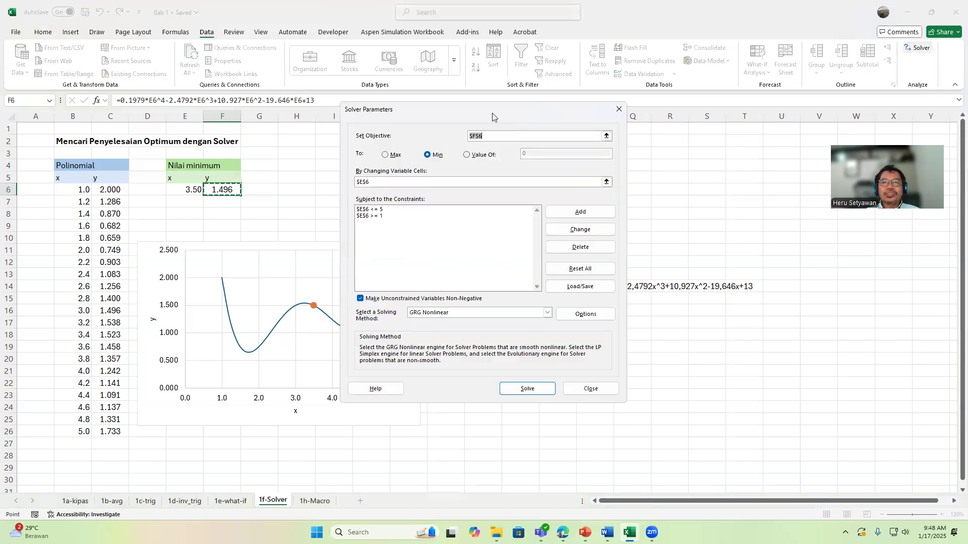
pyautogui.moveTo(490, 110); pyautogui.dragTo(561, 122)
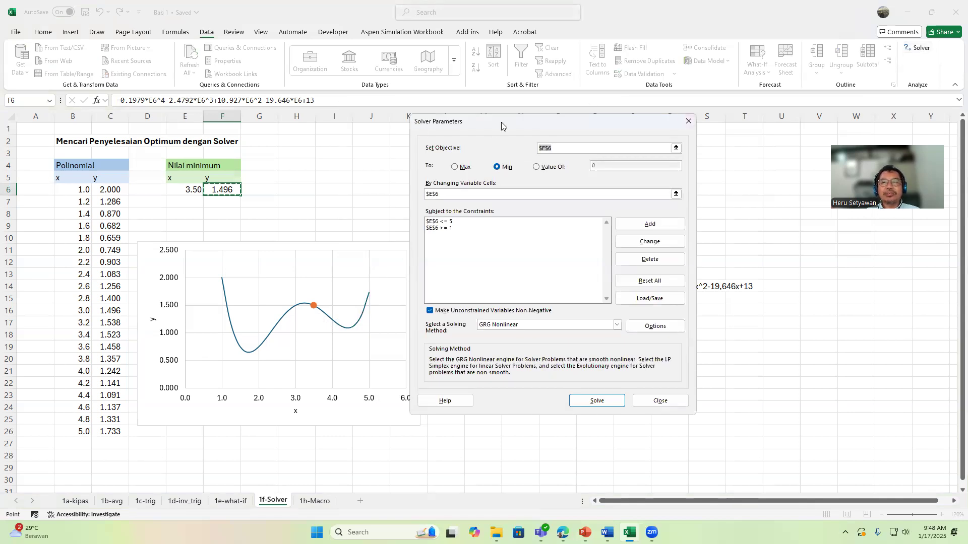
pyautogui.moveTo(501, 123); pyautogui.dragTo(518, 137)
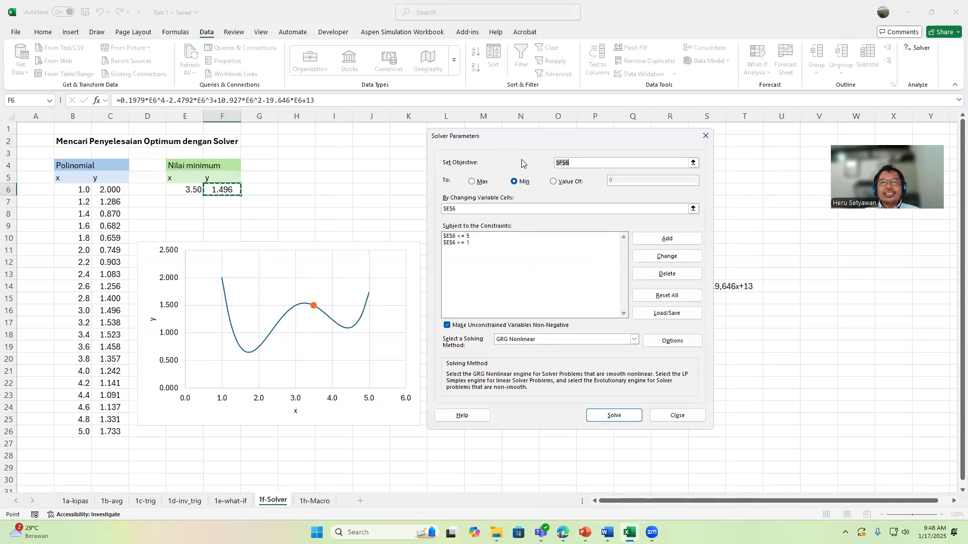
pyautogui.click(585, 161)
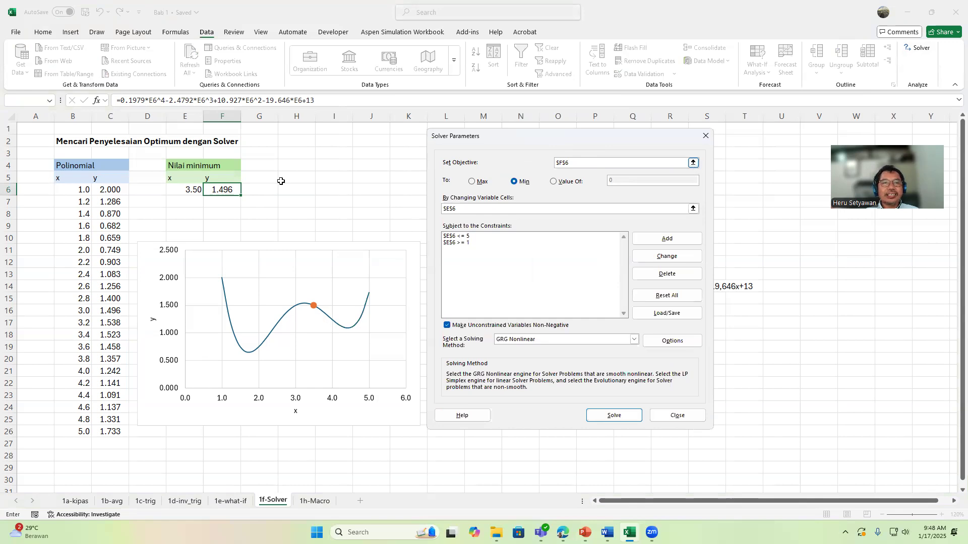
pyautogui.click(222, 191)
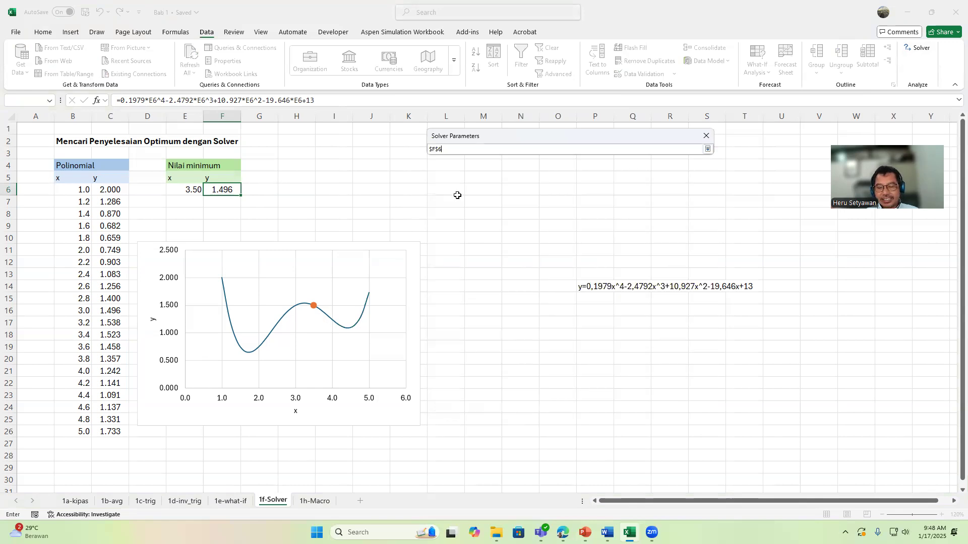
pyautogui.press('Return')
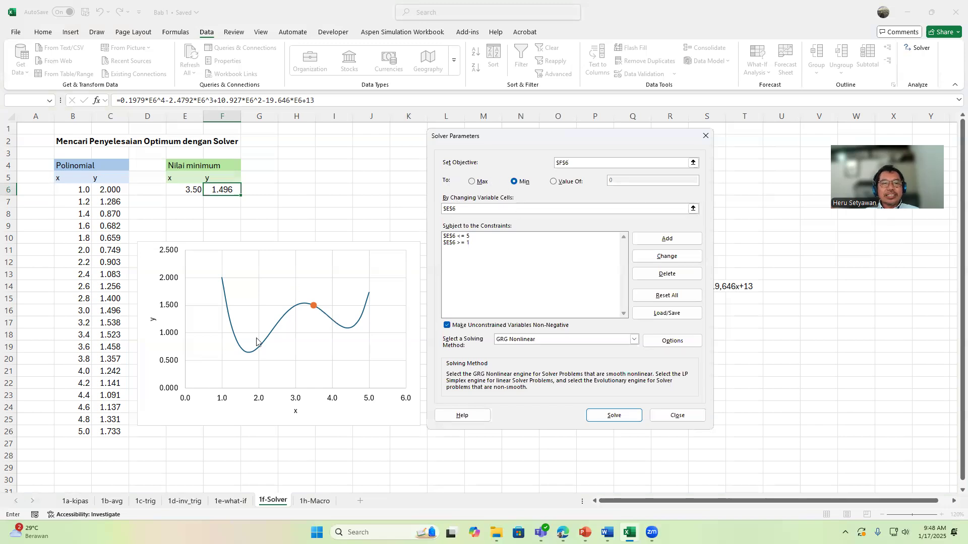
pyautogui.click(513, 183)
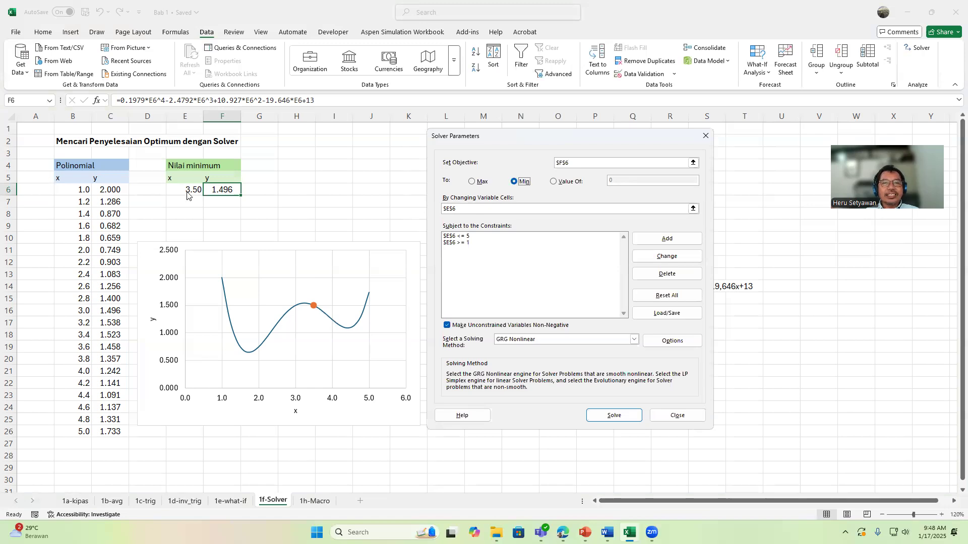
# Step: Set E6 as Solver's changing variable cell
pyautogui.click(466, 209)
pyautogui.click(194, 190)
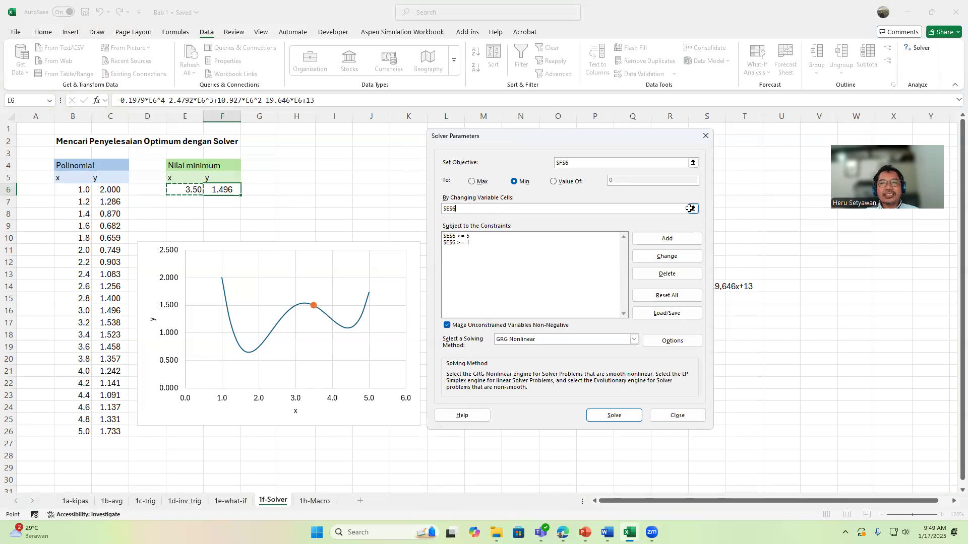
pyautogui.click(180, 189)
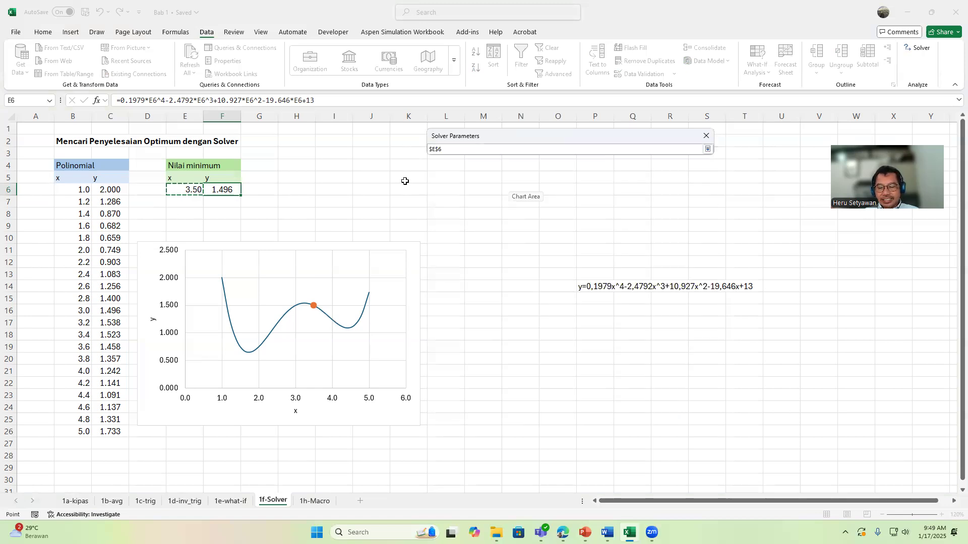
pyautogui.press('Return')
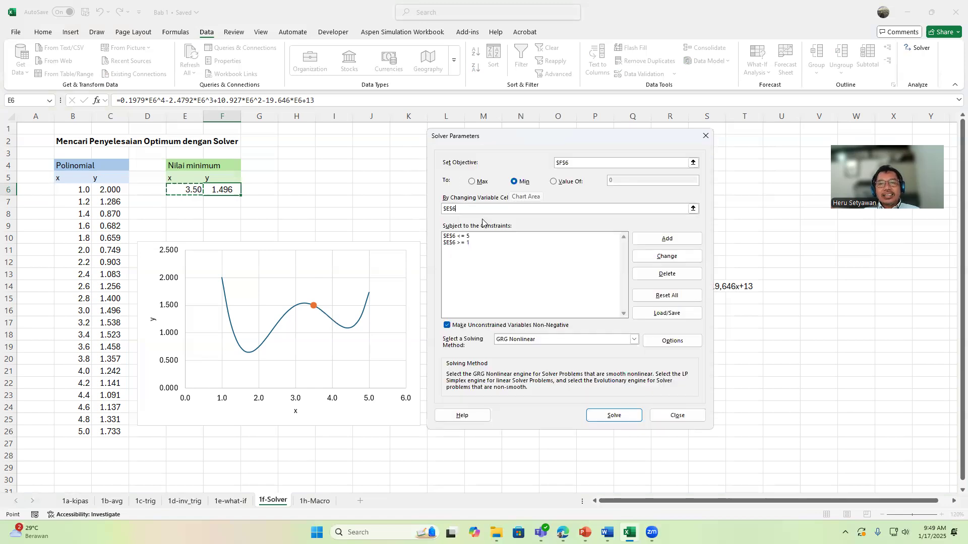
# Step: Delete the Solver constraint $E$6 <= 5 and add it again with E6 as the cell reference
pyautogui.click(452, 237)
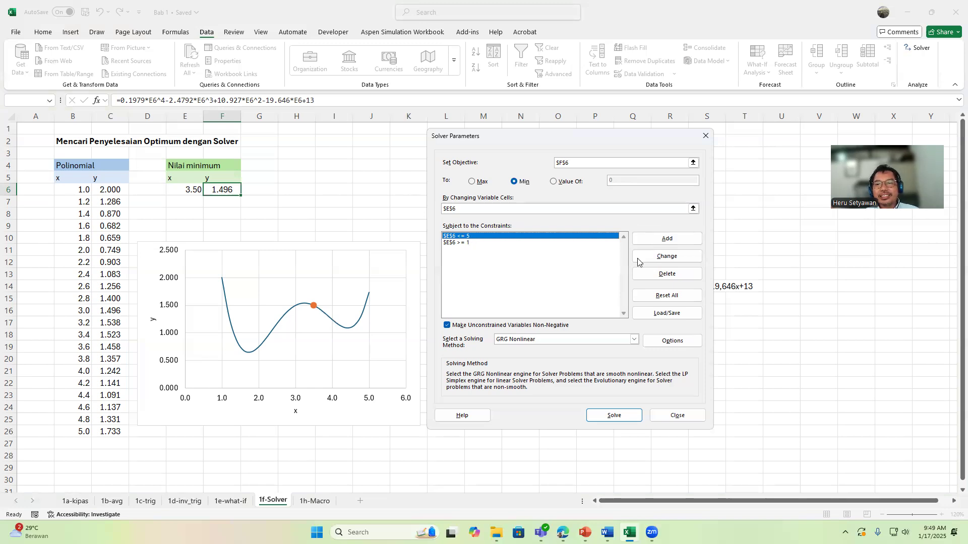
pyautogui.click(655, 276)
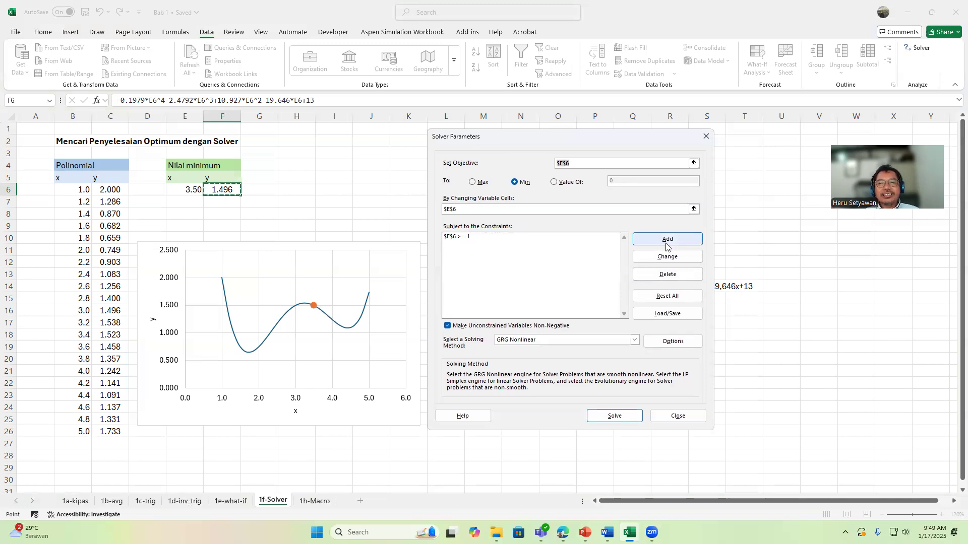
pyautogui.click(668, 242)
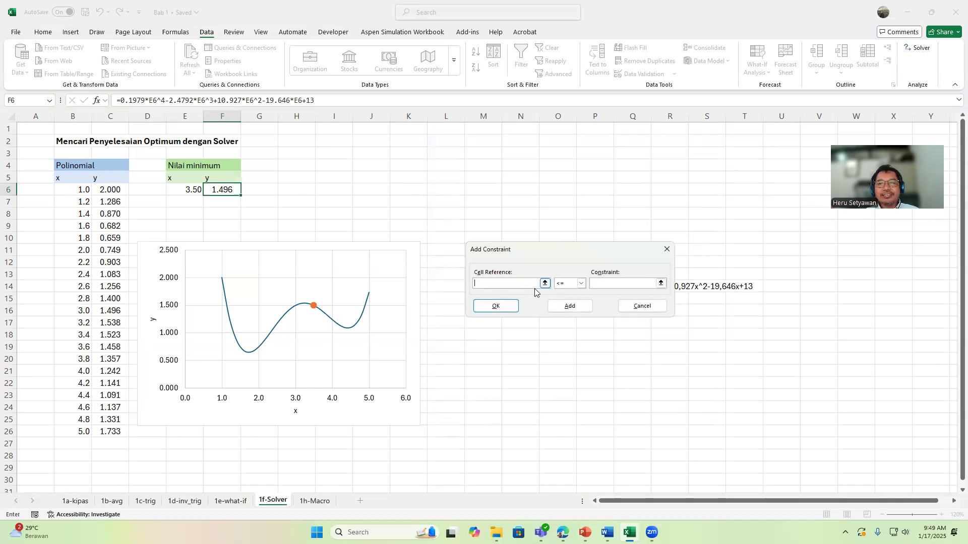
pyautogui.click(185, 191)
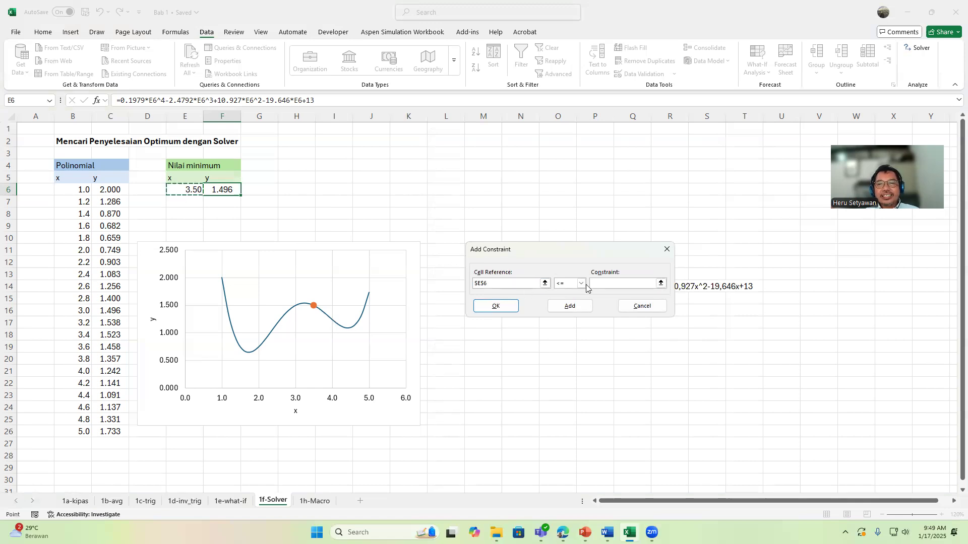
pyautogui.click(618, 282)
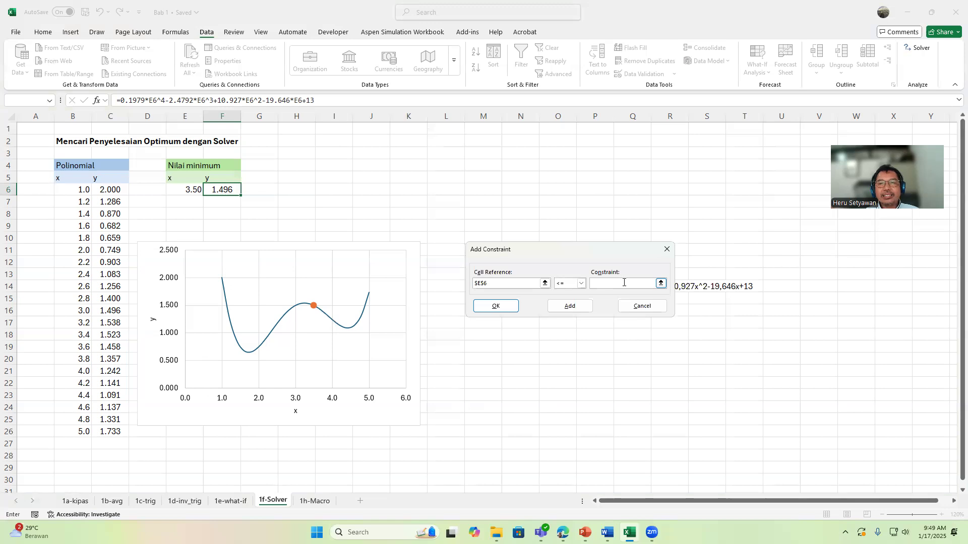
pyautogui.write('5')
pyautogui.click(514, 308)
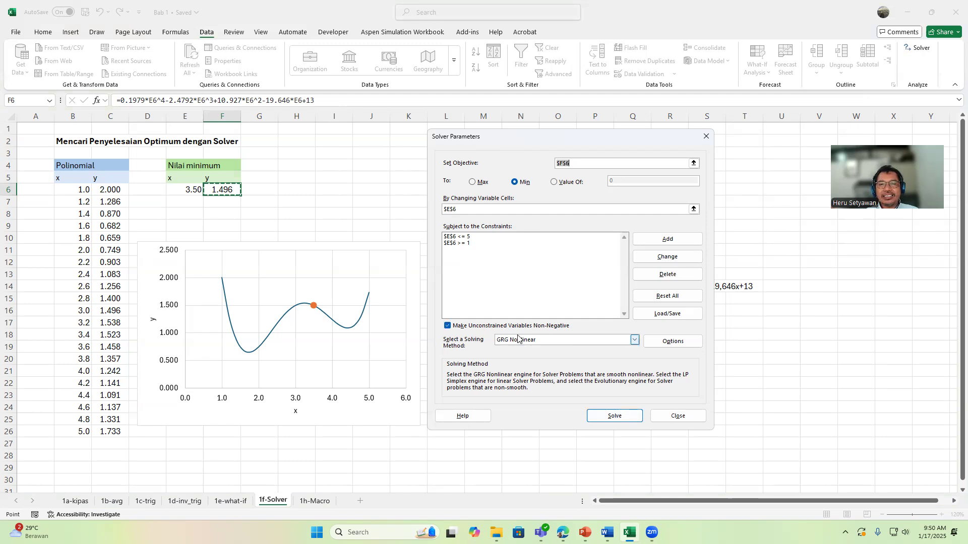
# Step: Solve for the minimum, keep the Solver solution and check the resulting point on the chart
pyautogui.click(616, 417)
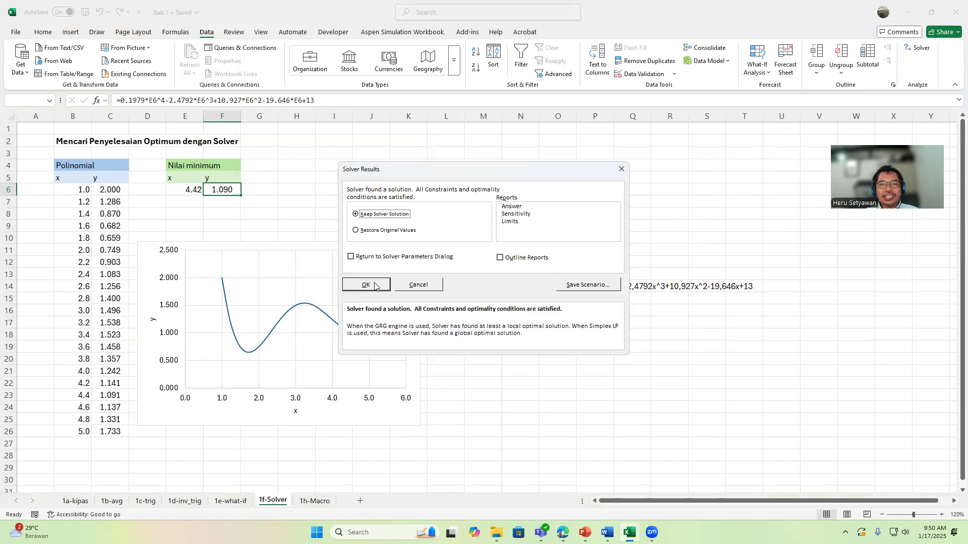
pyautogui.click(375, 286)
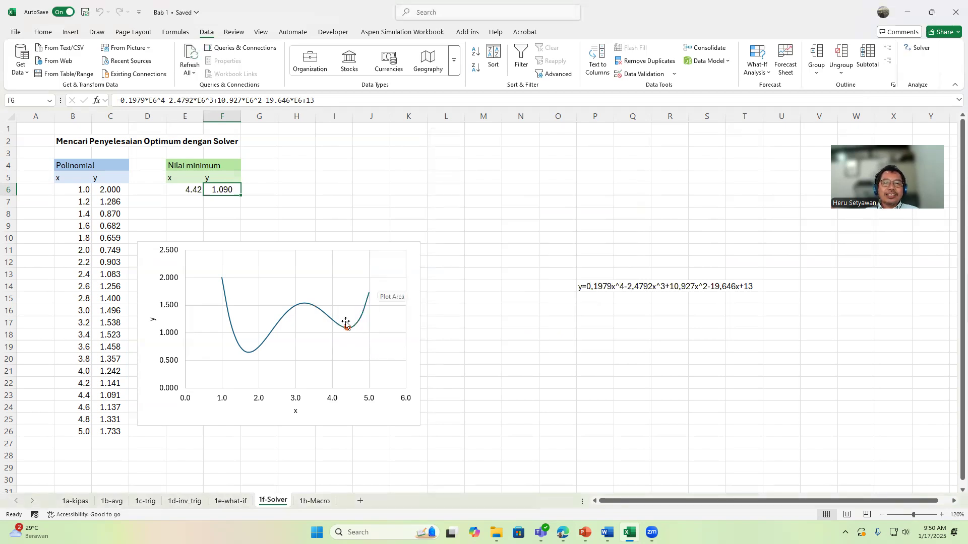
pyautogui.moveTo(352, 331)
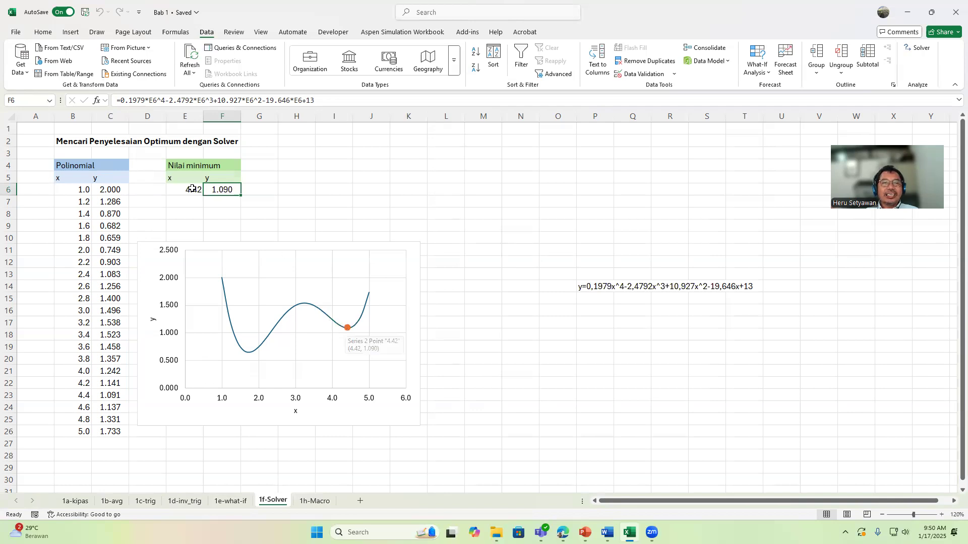
# Step: Set the starting x value in E6 to 3 and recalculate the stale y value in F6
pyautogui.press('Left')
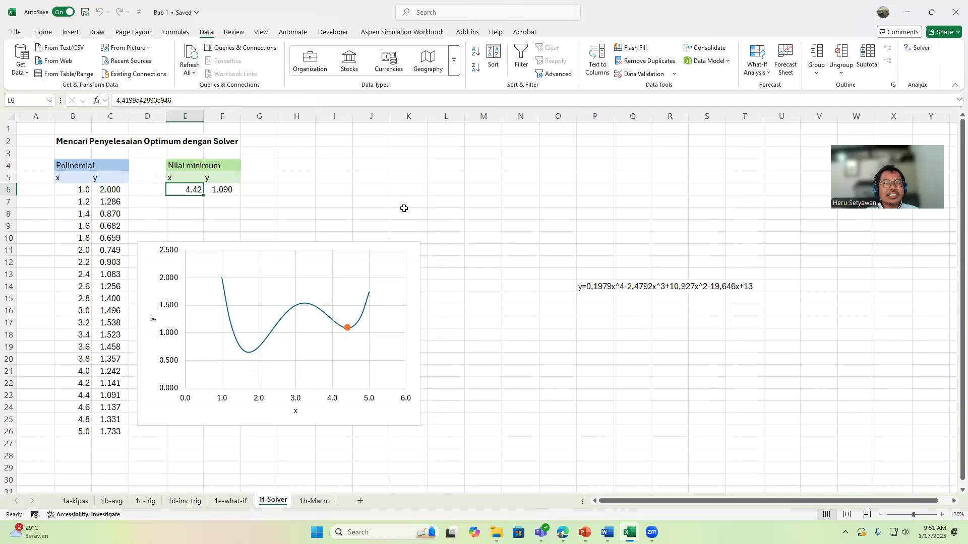
pyautogui.write('3')
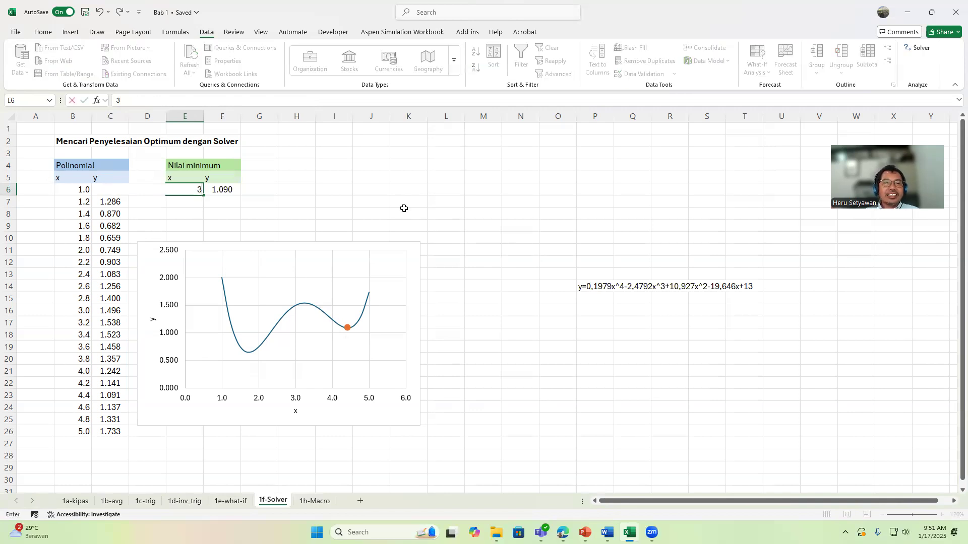
pyautogui.press('Return')
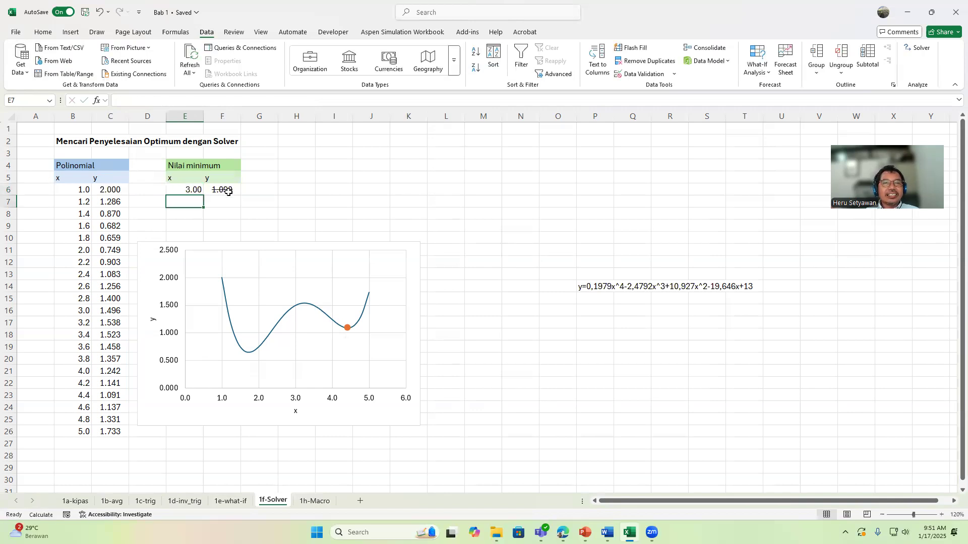
pyautogui.click(219, 190)
pyautogui.moveTo(205, 190)
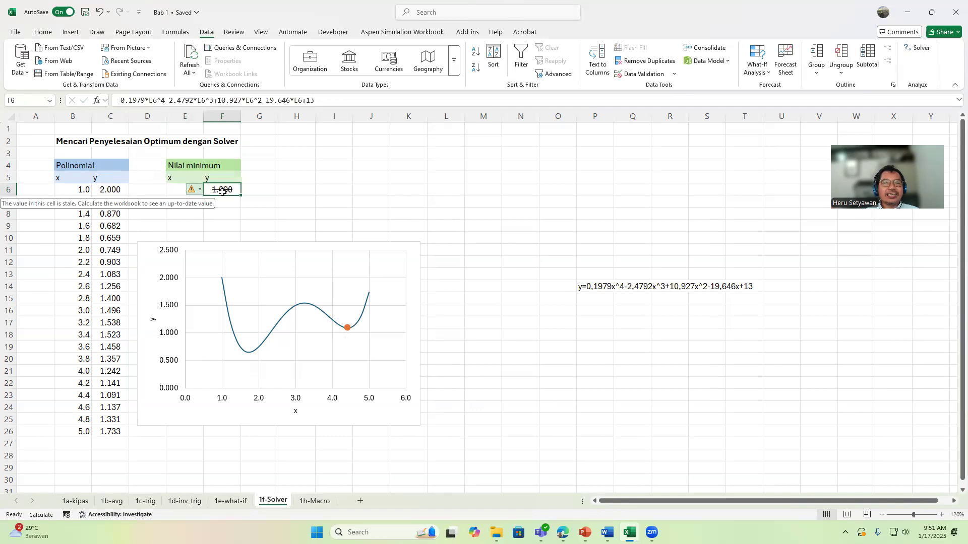
pyautogui.click(193, 190)
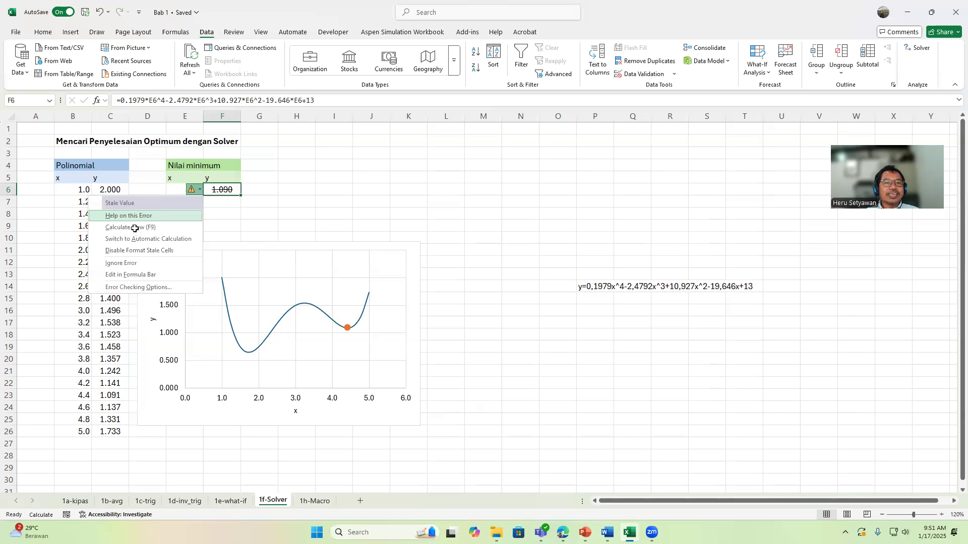
pyautogui.click(134, 228)
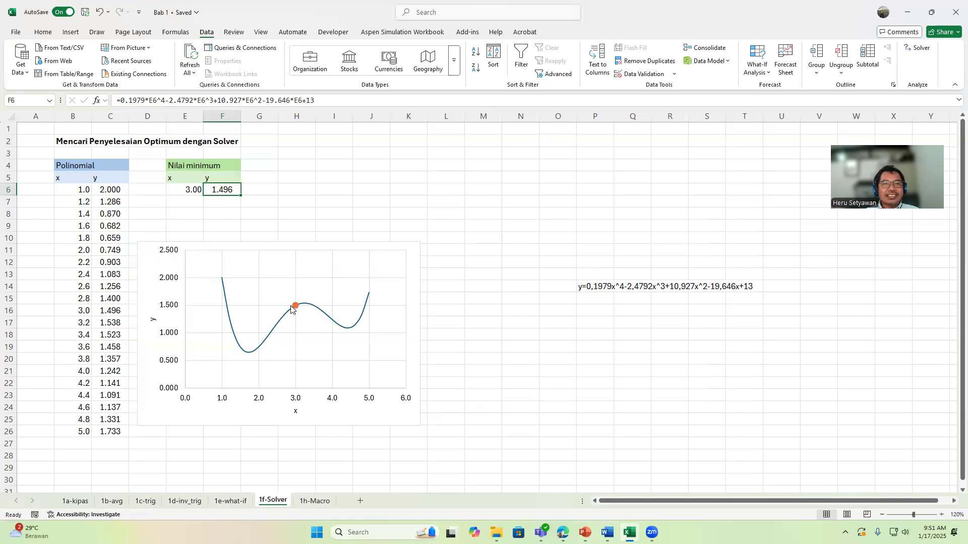
pyautogui.moveTo(295, 307)
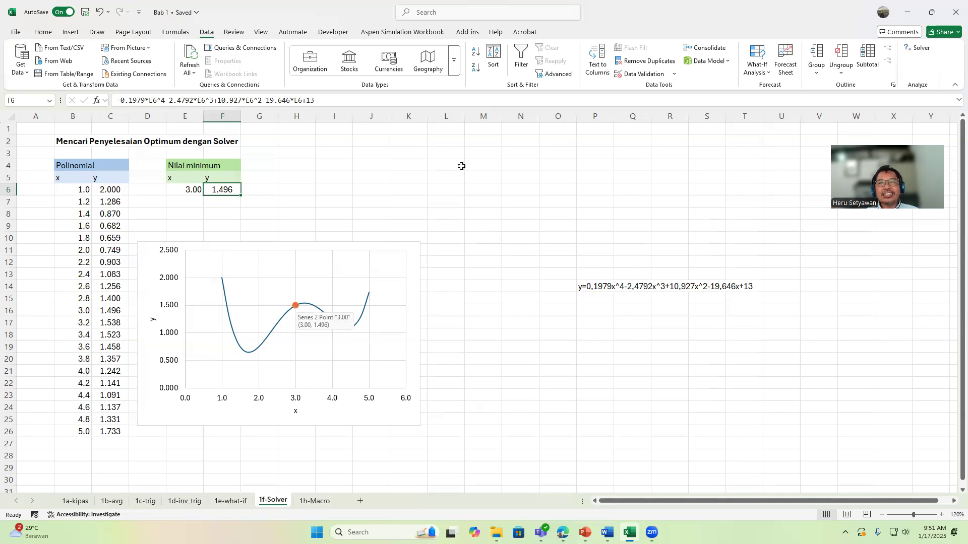
# Step: Run Solver with the GRG Nonlinear method from the starting x of 3 and keep the Solver solution
pyautogui.click(922, 49)
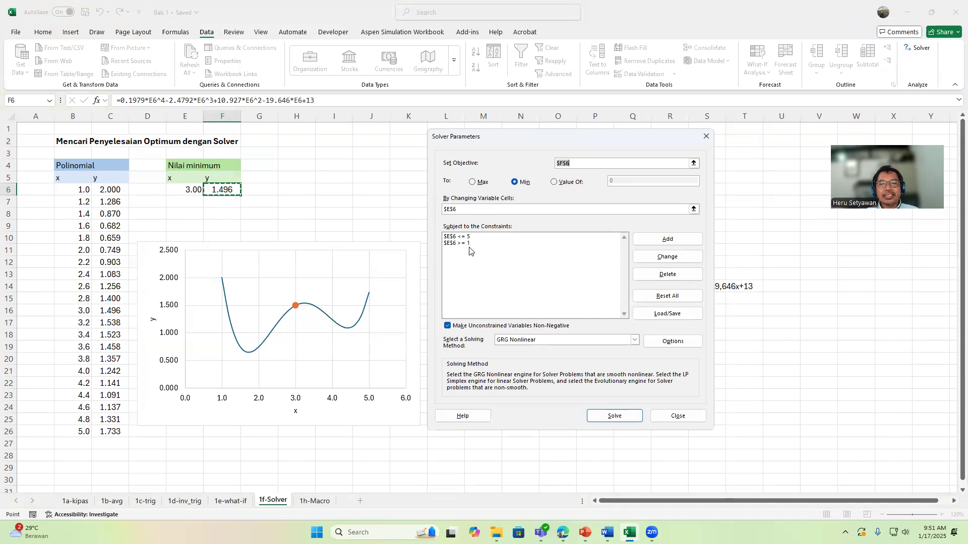
pyautogui.click(616, 416)
pyautogui.click(620, 420)
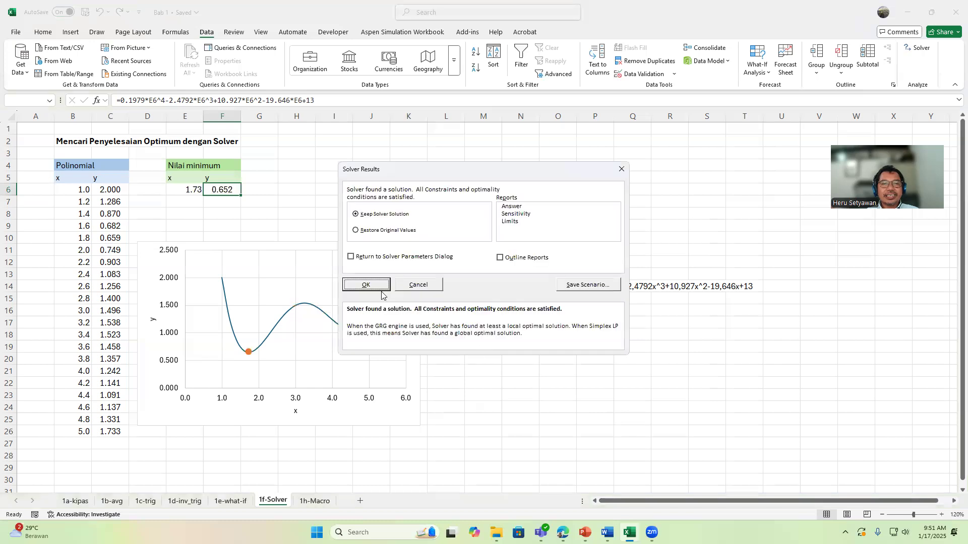
pyautogui.click(374, 285)
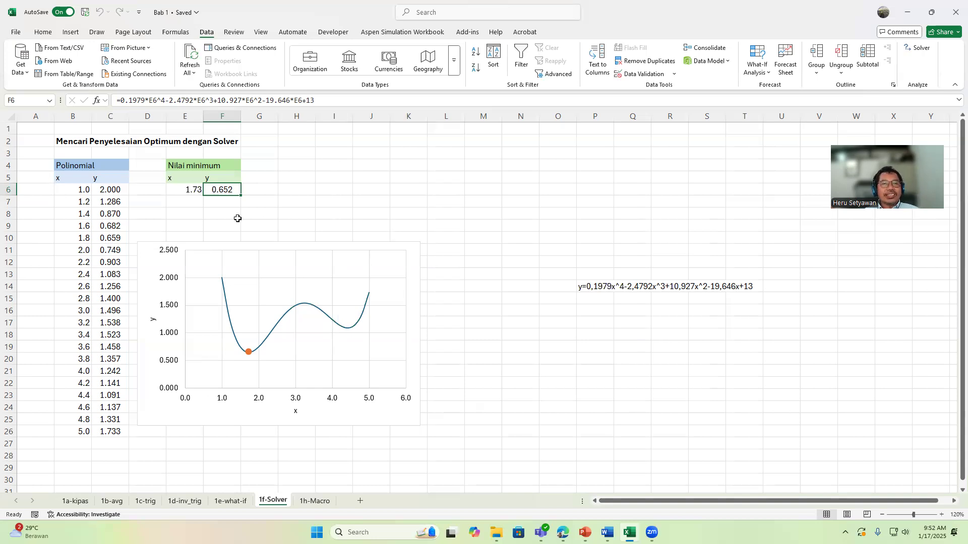
# Step: Set the starting x value in E6 to 3.5 and recalculate the stale y value in F6
pyautogui.press('Left')
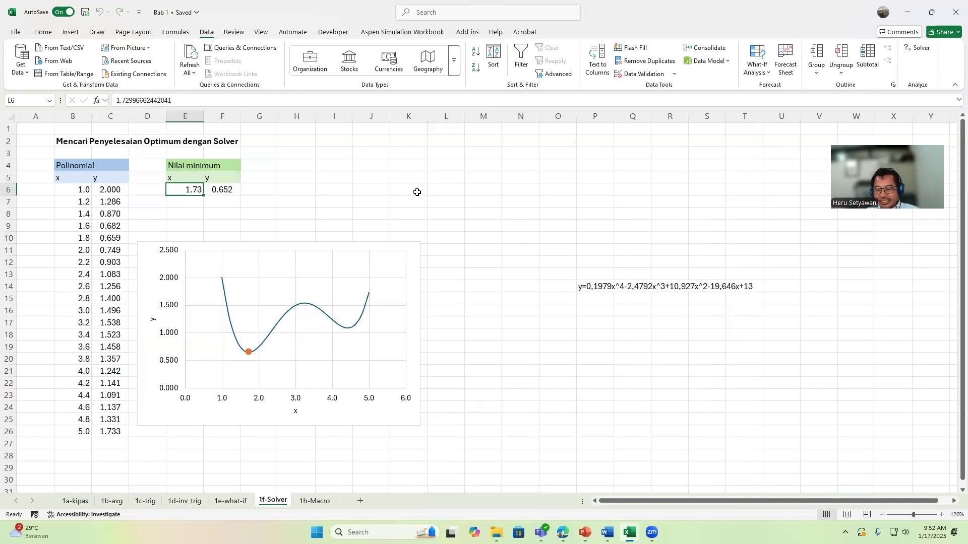
pyautogui.write('3')
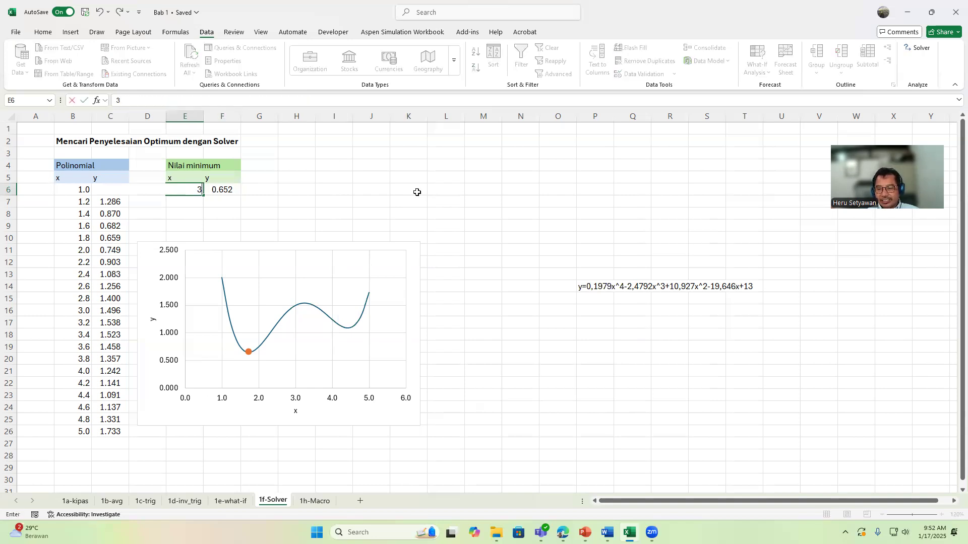
pyautogui.write('.5')
pyautogui.press('Return')
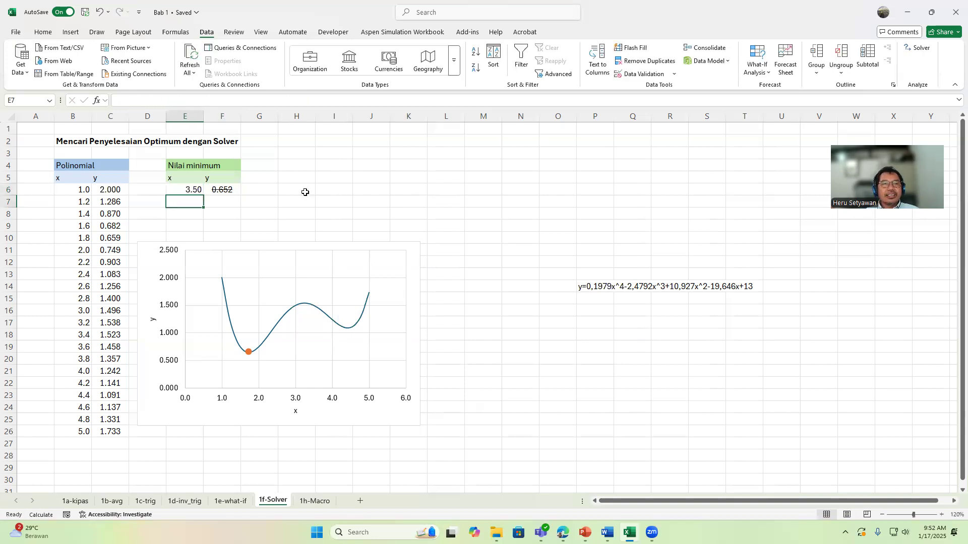
pyautogui.click(226, 189)
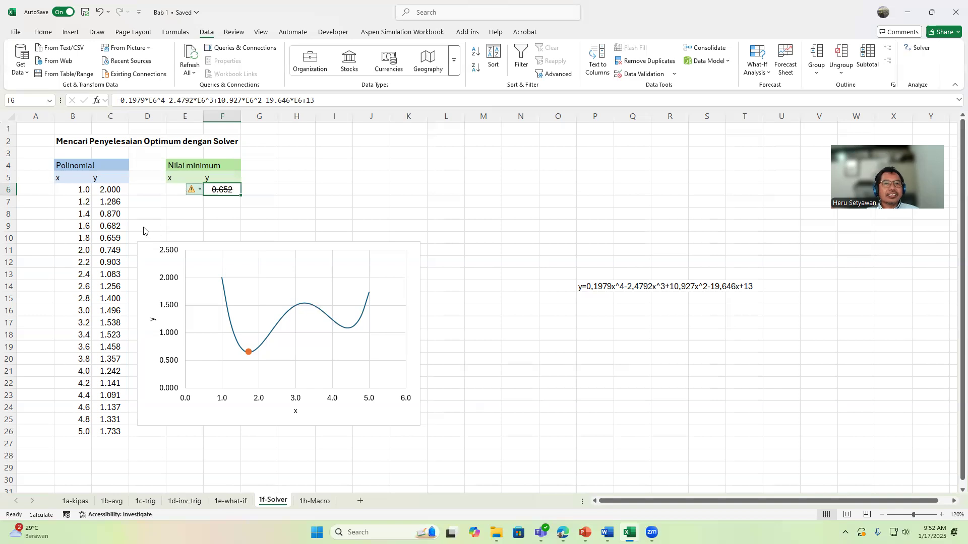
pyautogui.hotkey('alt', 'shift', 'F10')
pyautogui.press('F9')
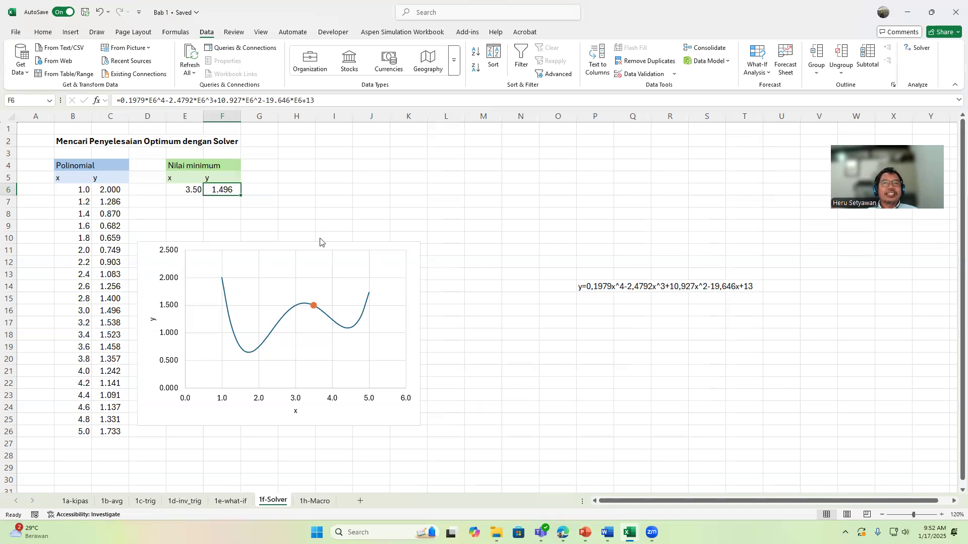
# Step: Solve for the minimum with the Evolutionary solving method, keep the Solver solution and check the resulting point on the chart
pyautogui.click(915, 50)
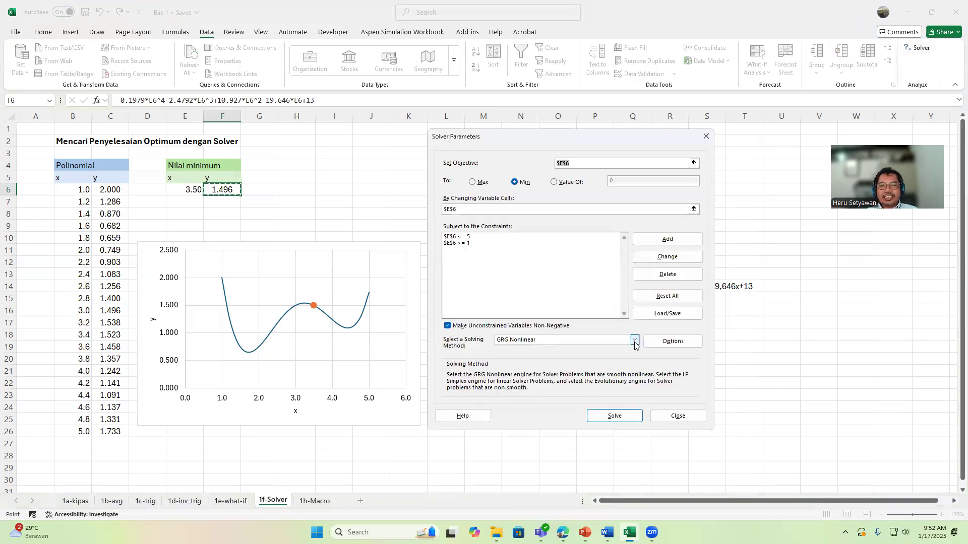
pyautogui.click(515, 341)
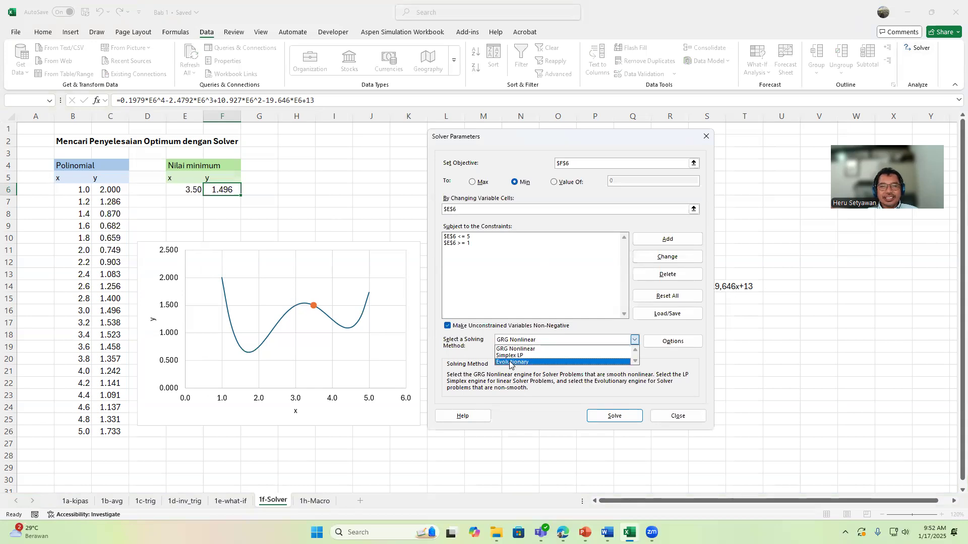
pyautogui.click(509, 363)
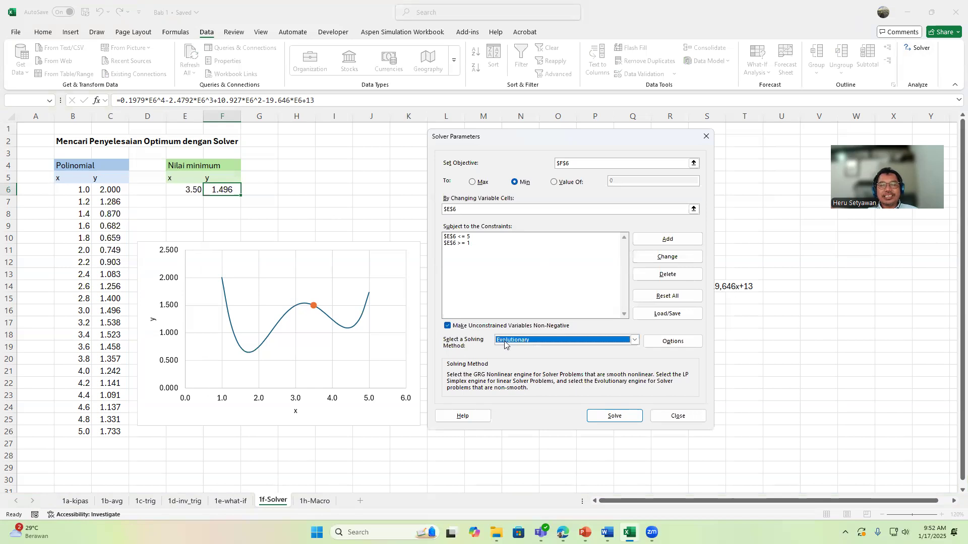
pyautogui.click(614, 416)
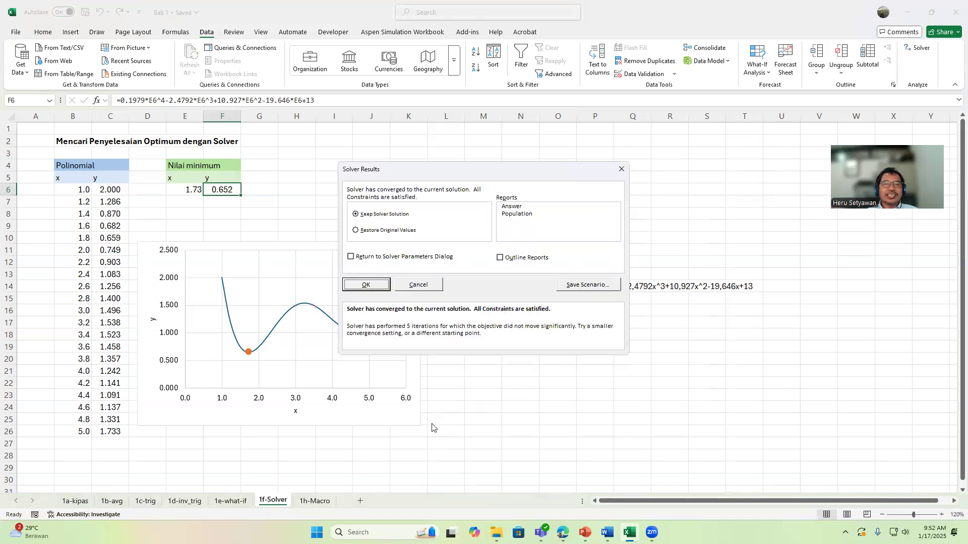
pyautogui.click(366, 285)
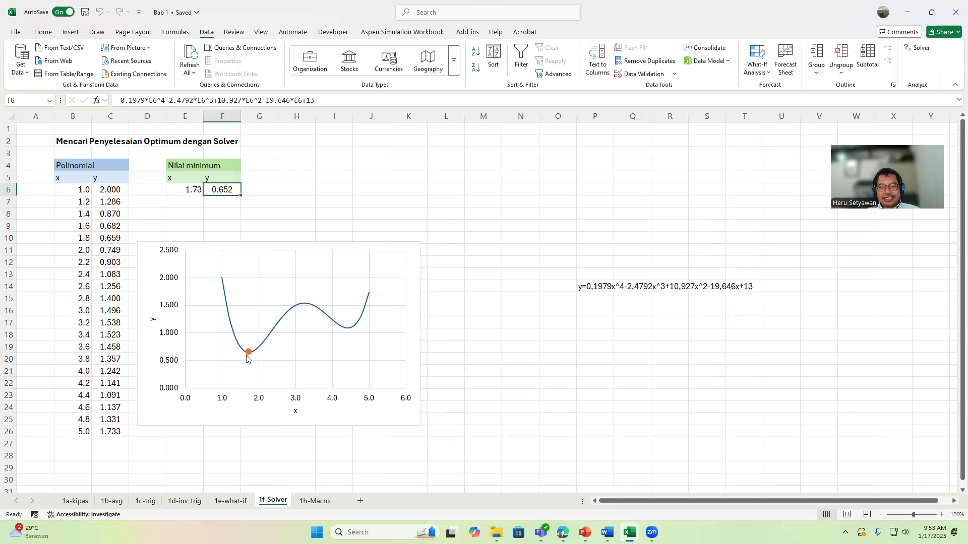
pyautogui.moveTo(247, 358)
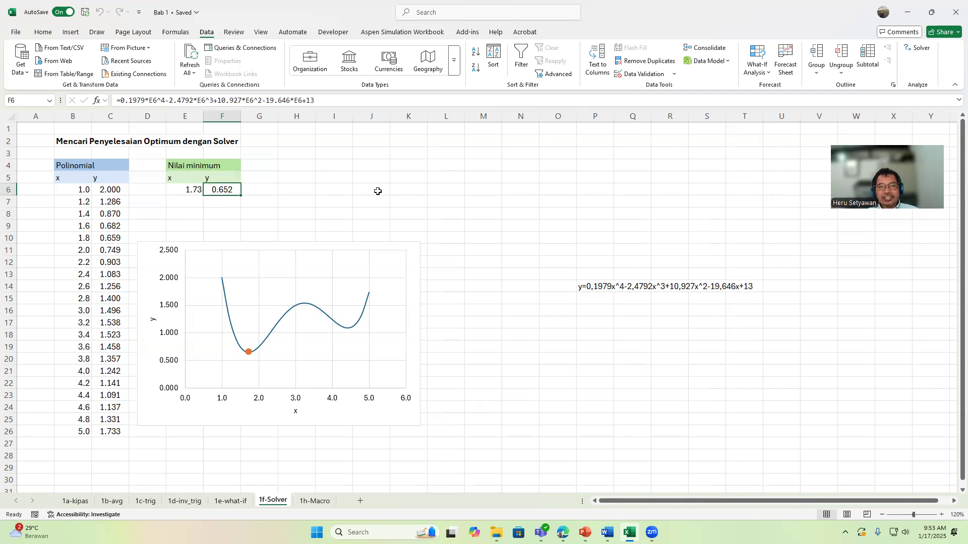
# Step: Reset the x value in E6 to 3.5 as the starting point and recalculate F6
pyautogui.press('Left')
pyautogui.write('3.5')
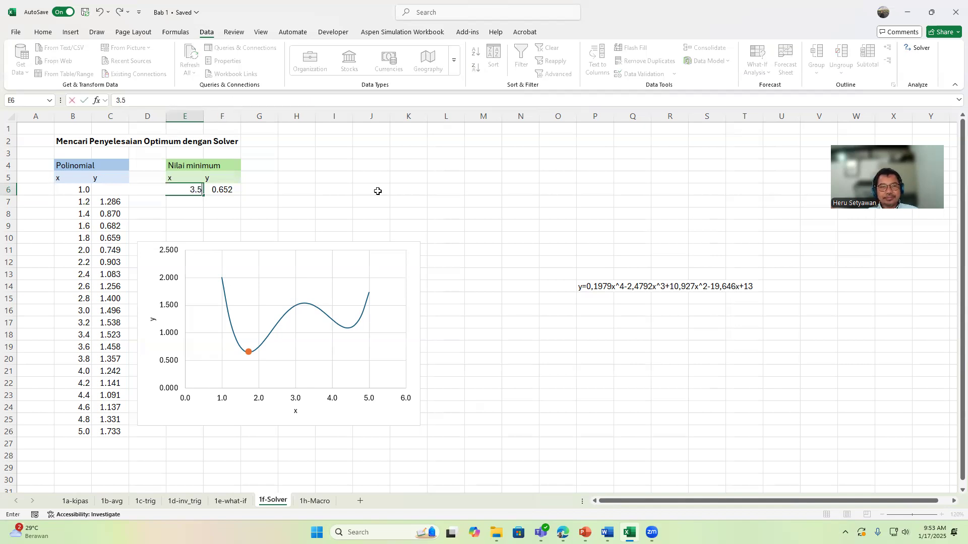
pyautogui.press('Return')
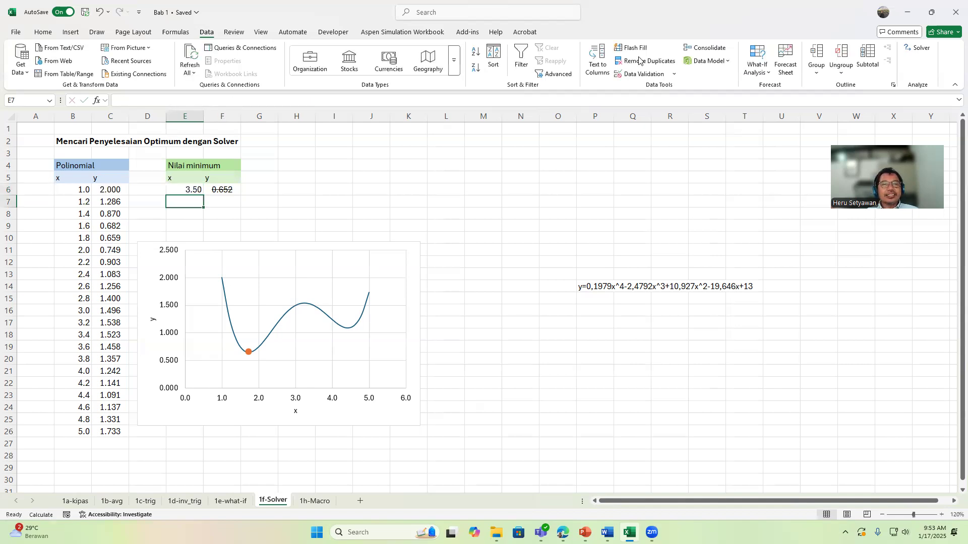
pyautogui.press('Up')
pyautogui.press('Right')
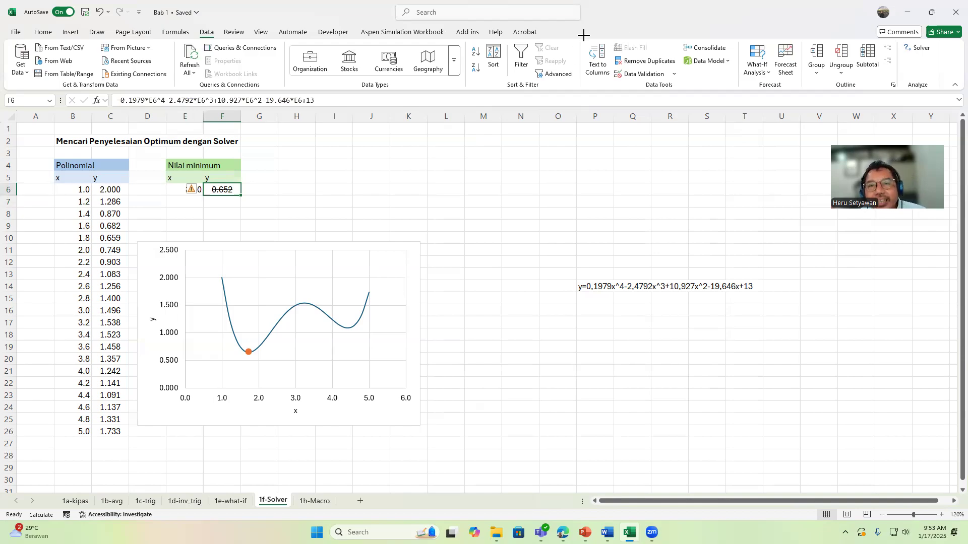
pyautogui.press('super+shift+s')
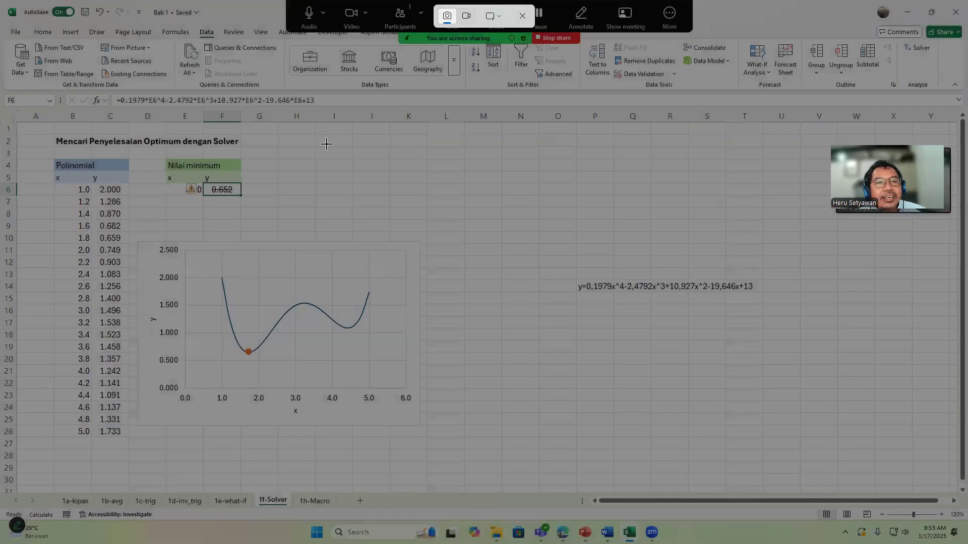
pyautogui.press('Escape')
pyautogui.click(192, 191)
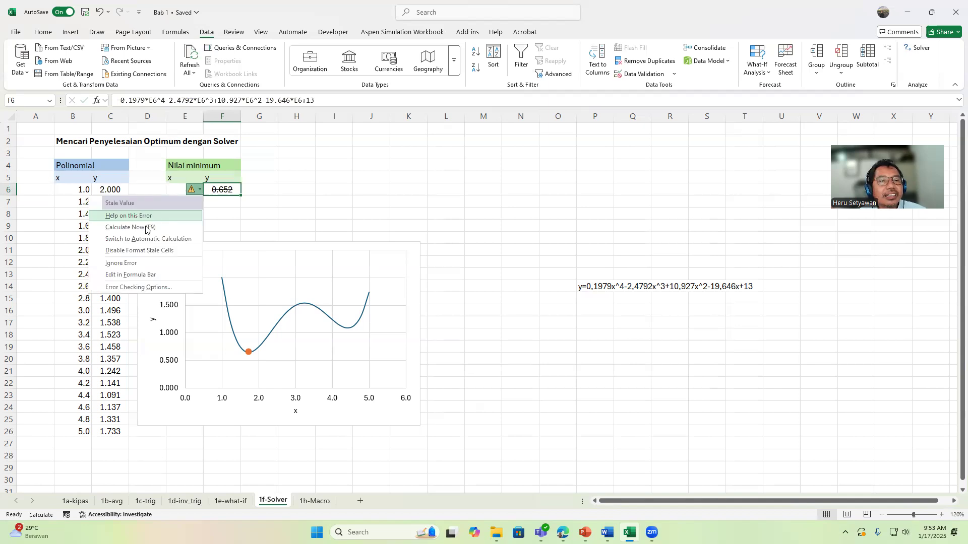
pyautogui.press('F9')
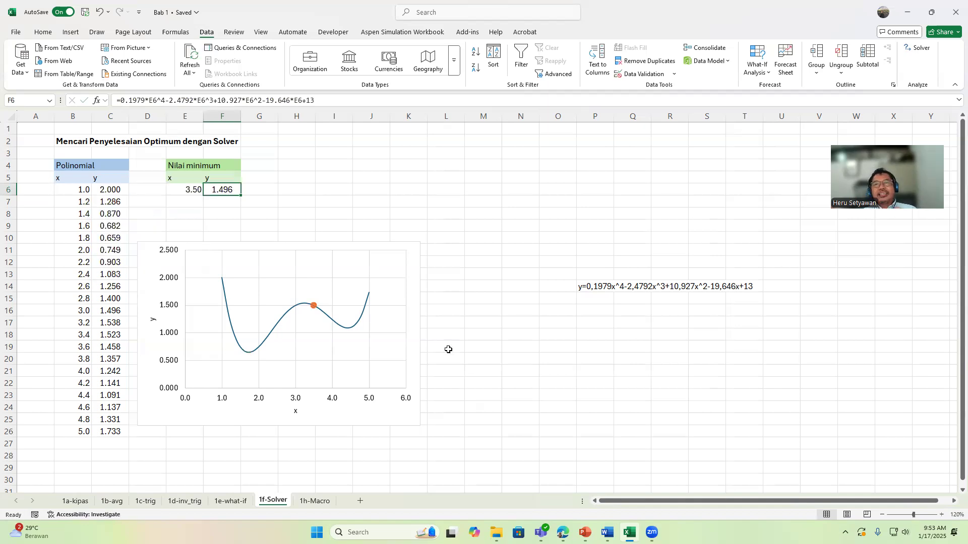
# Step: Switch Solver's solving method to GRG Nonlinear and enable Multistart in its options, keeping the population size at 20
pyautogui.click(915, 51)
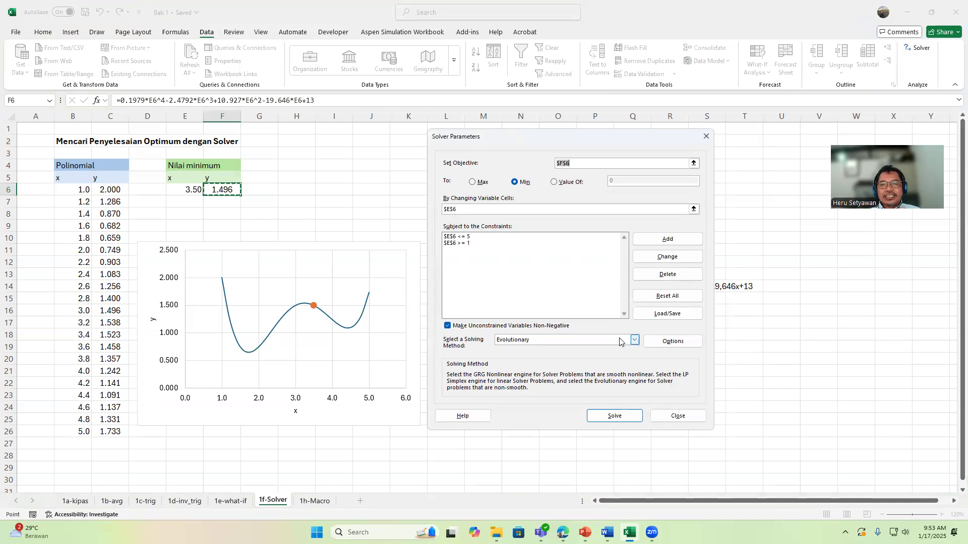
pyautogui.click(556, 342)
pyautogui.click(556, 349)
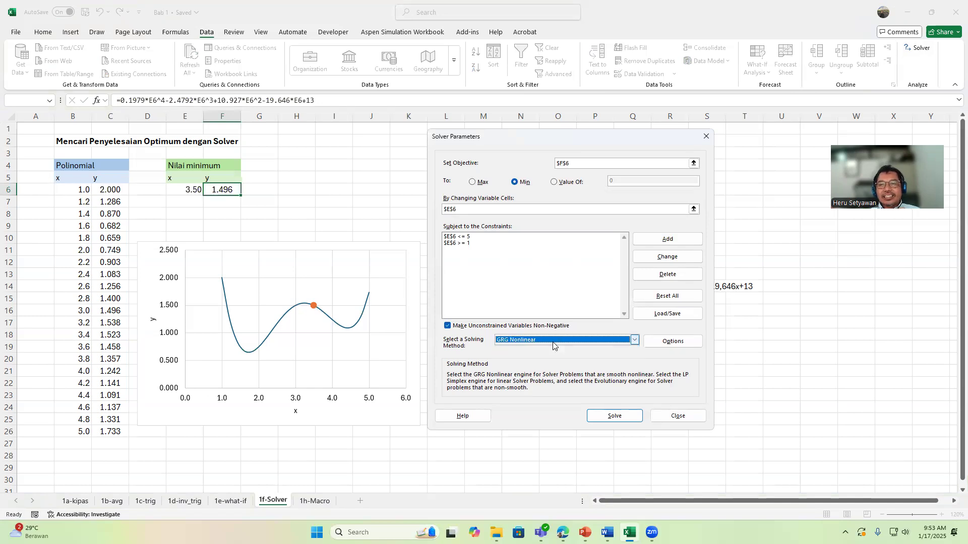
pyautogui.click(673, 347)
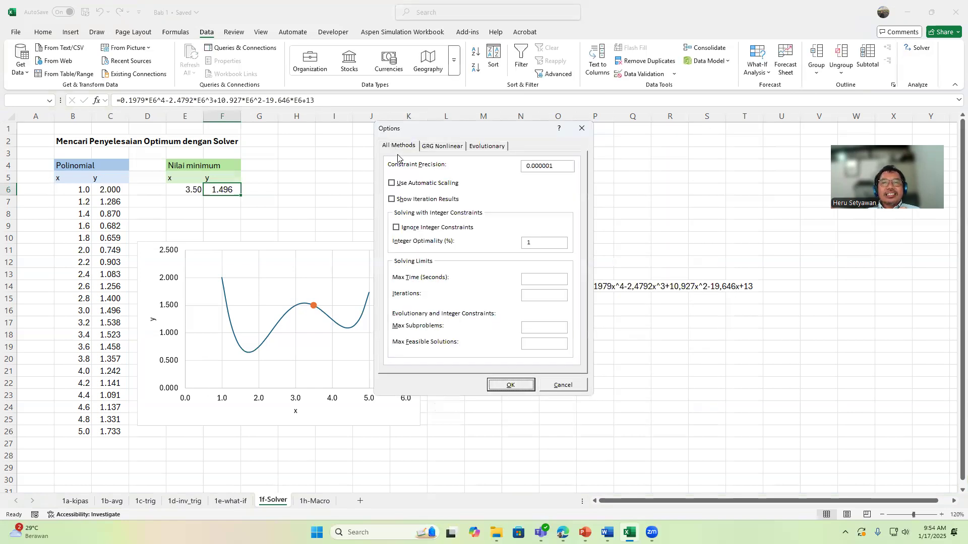
pyautogui.click(442, 148)
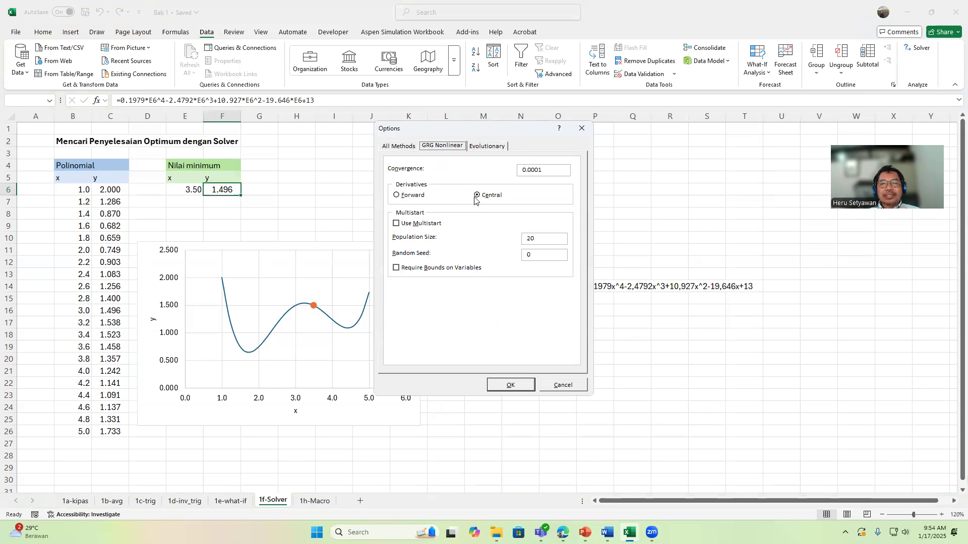
pyautogui.click(397, 224)
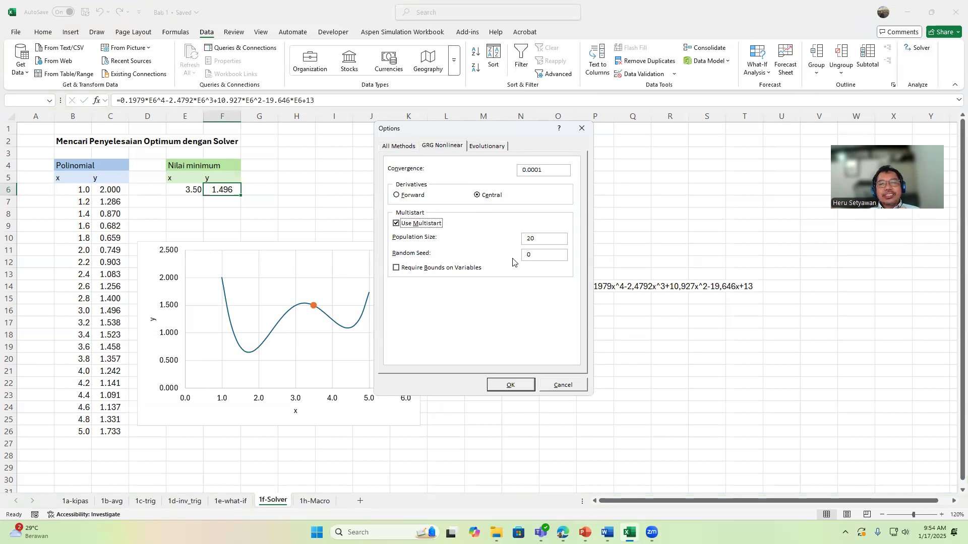
pyautogui.click(537, 238)
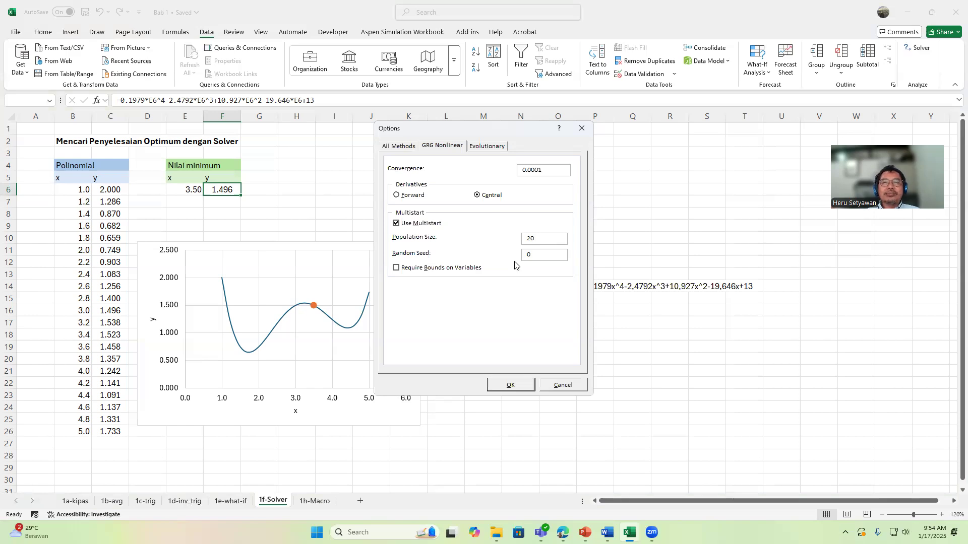
pyautogui.click(511, 385)
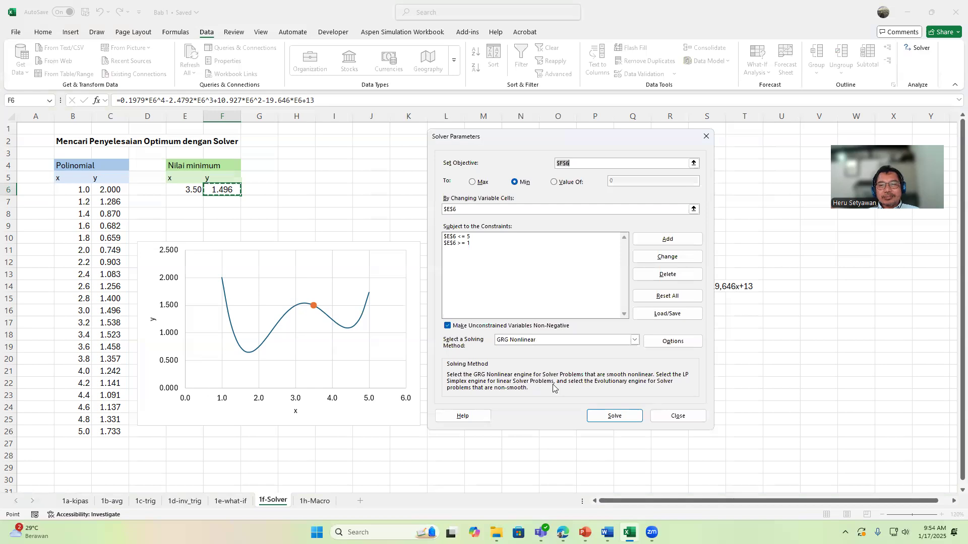
# Step: Solve with GRG Nonlinear Multistart, keep the Solver solution and compare the resulting point with the curve's other minimum on the chart
pyautogui.click(616, 416)
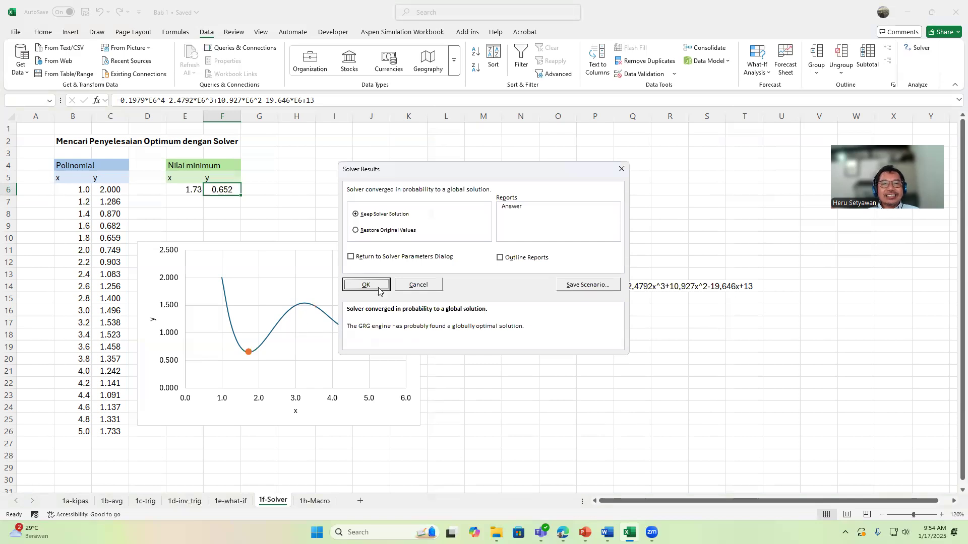
pyautogui.click(379, 291)
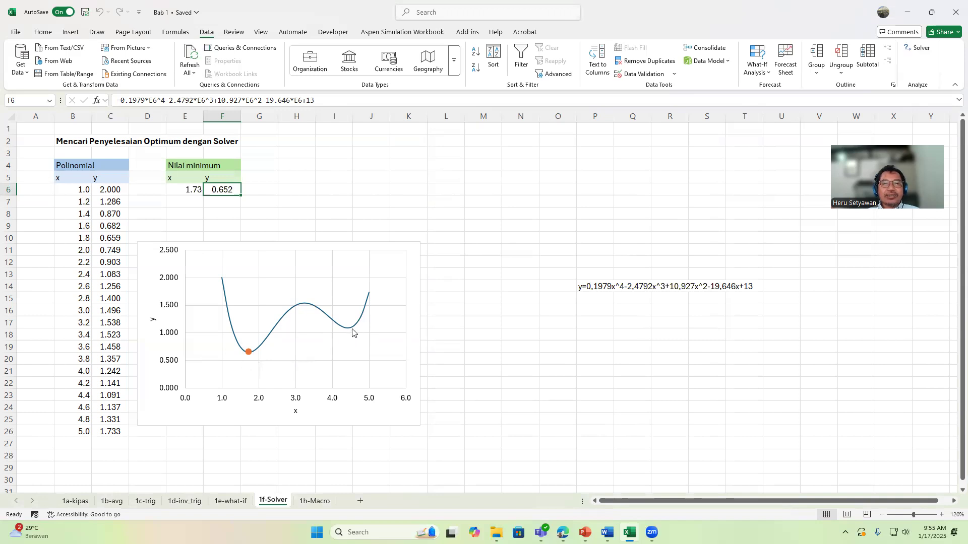
pyautogui.moveTo(353, 335)
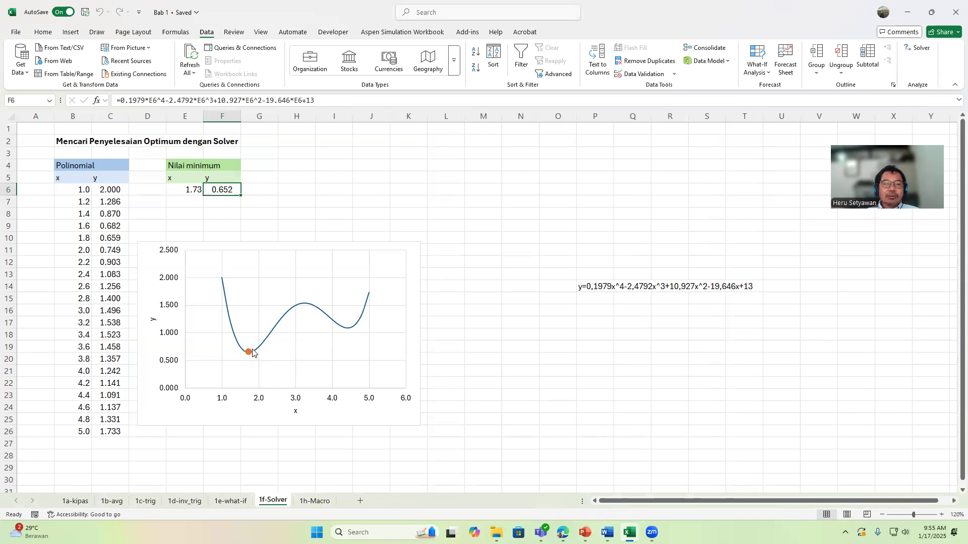
pyautogui.moveTo(253, 353)
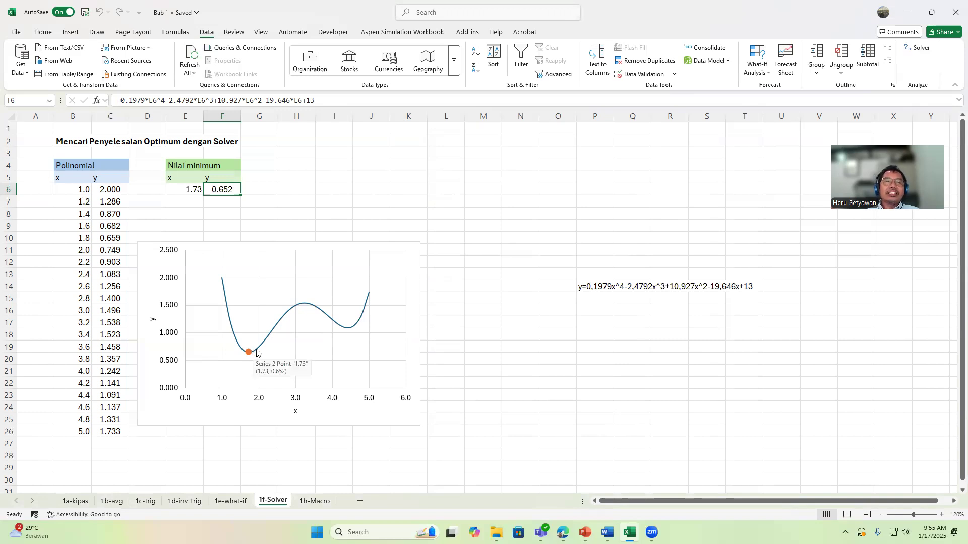